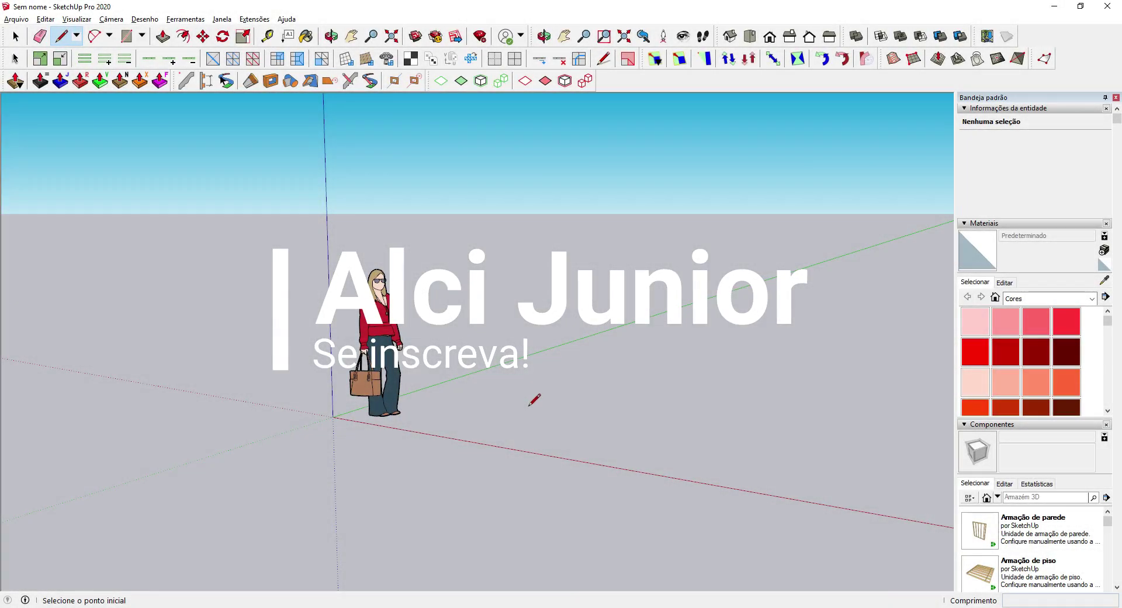
Step: Draw a vertical rectangle beside the person figure and push/pull it 0,01 m into a thin slab
click(528, 407)
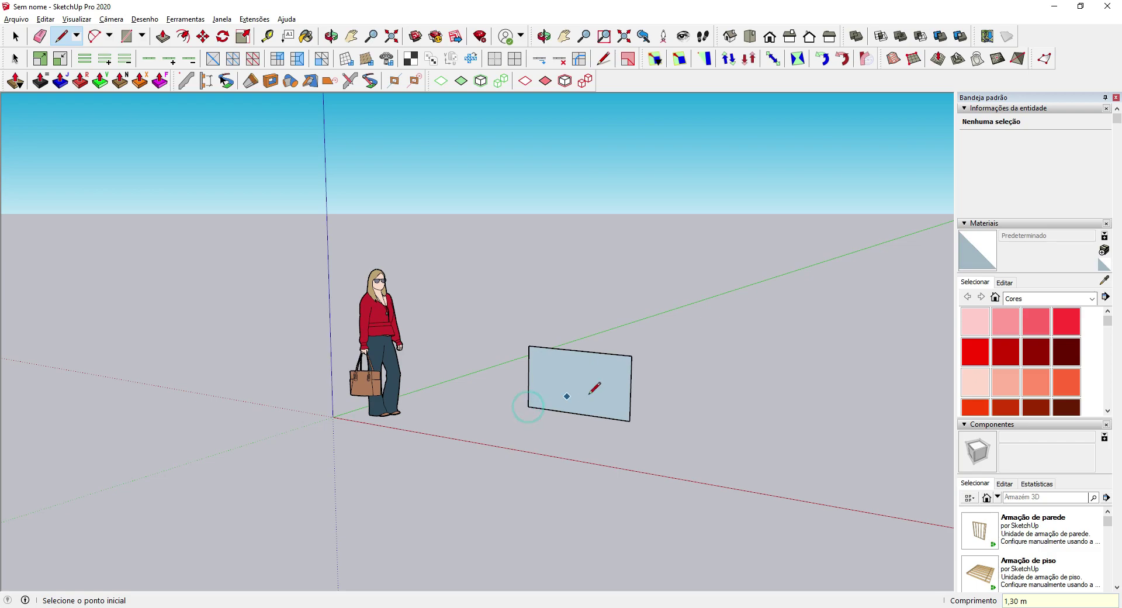
scroll(590, 393, up, 3)
middle_drag(631, 381, 494, 431)
scroll(594, 388, up, 3)
key(p)
click(594, 389)
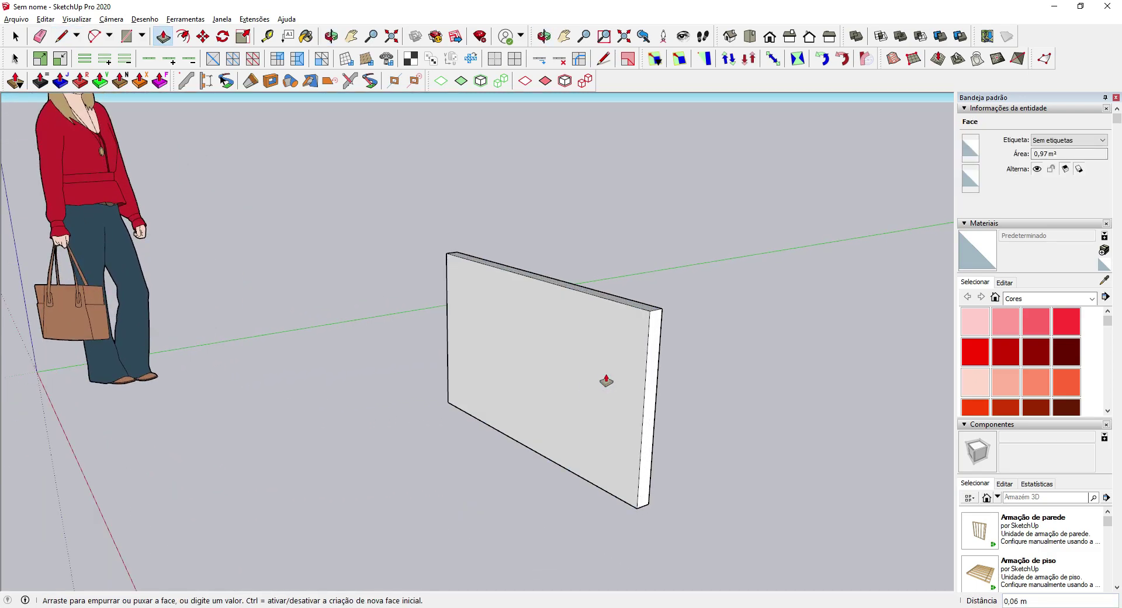
key(Return)
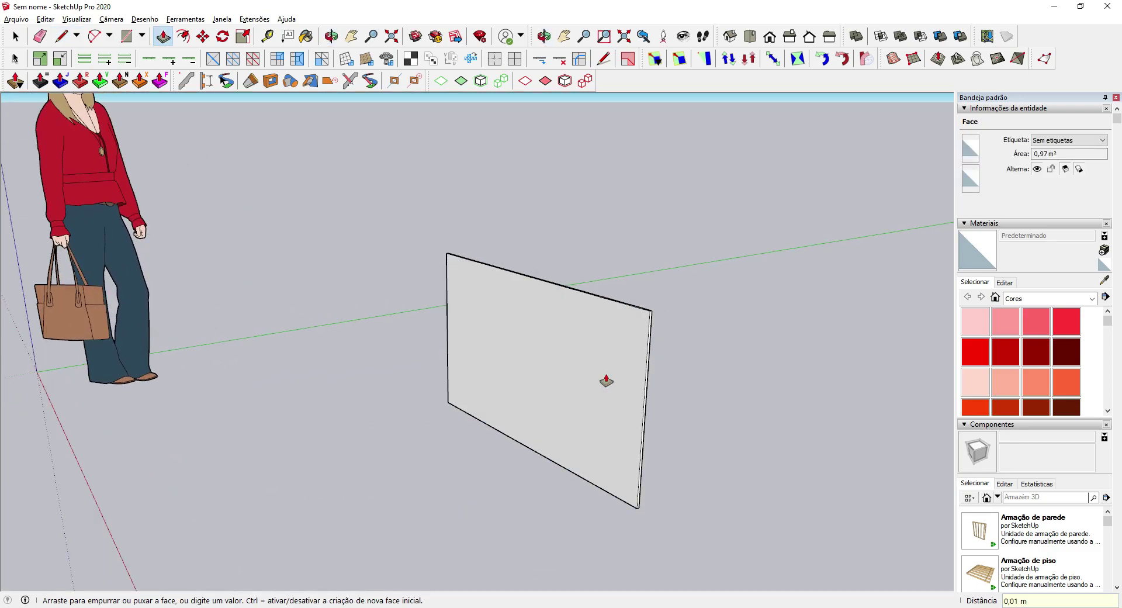
Step: Inset the panel's front face once and push/pull the resulting inner face
middle_drag(601, 407, 263, 337)
click(181, 38)
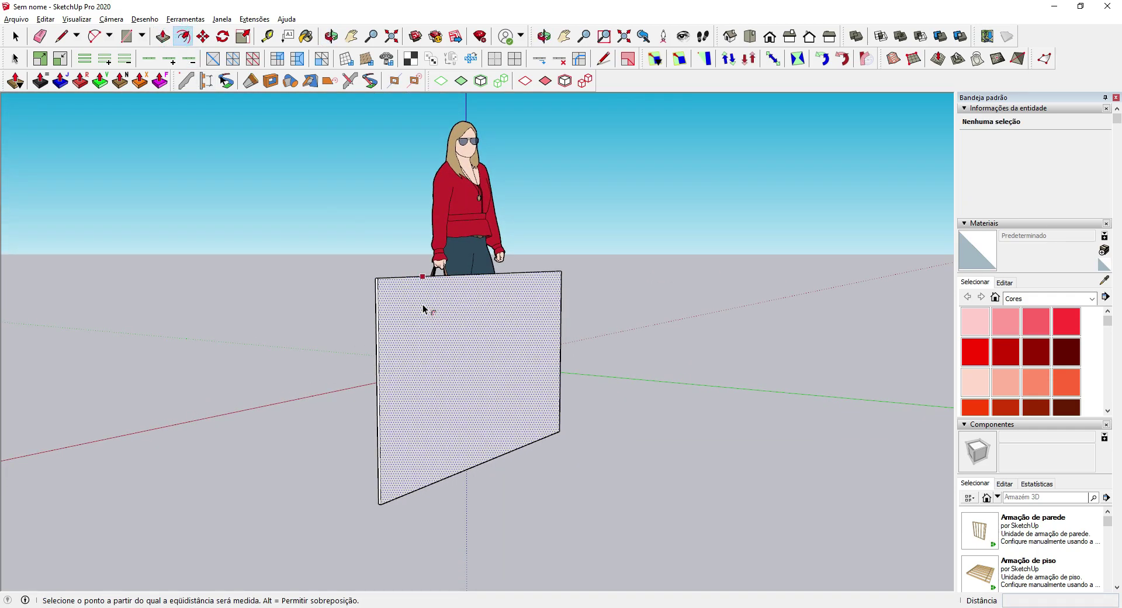
click(422, 304)
click(435, 315)
text(.07)
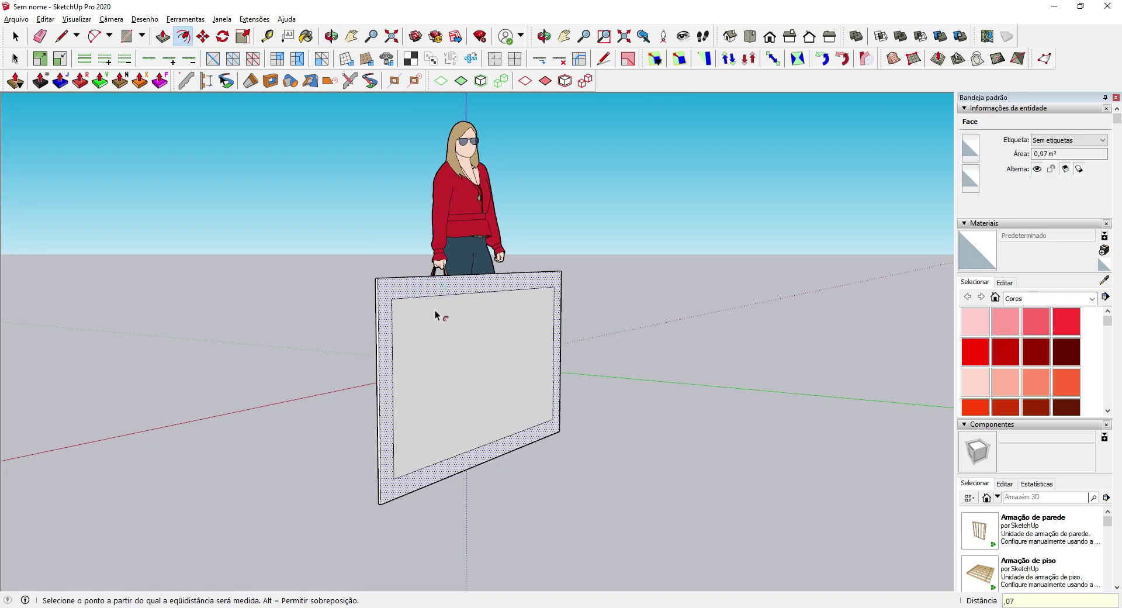
key(p)
click(434, 307)
click(448, 330)
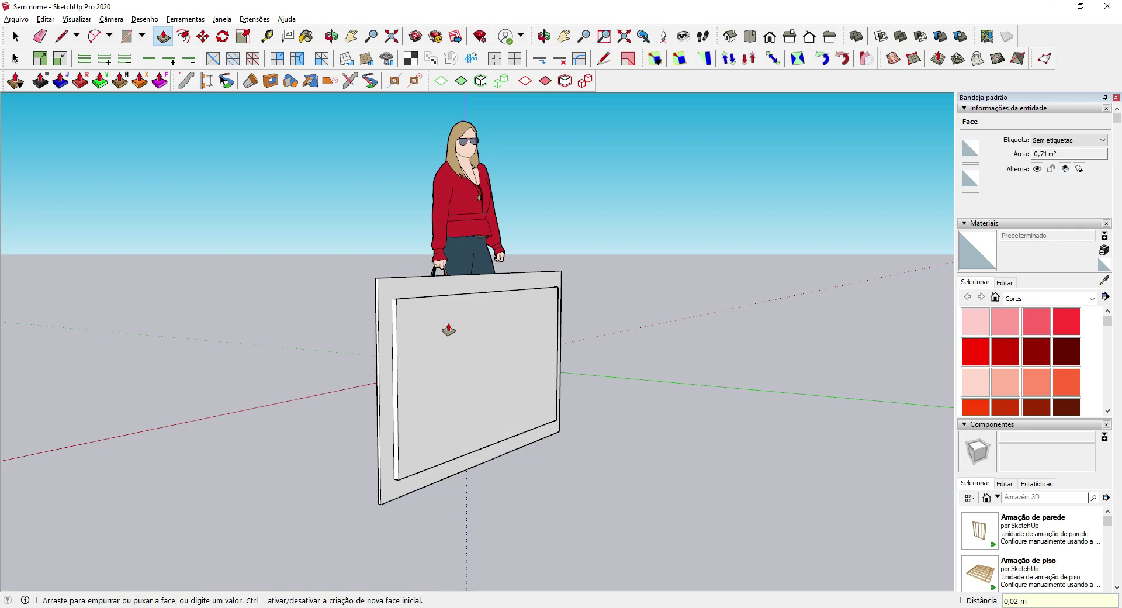
Step: Offset the front face twice to create two nested inset outlines
mouse_move(368, 368)
middle_down()
mouse_move(726, 357)
mouse_move(643, 345)
middle_up()
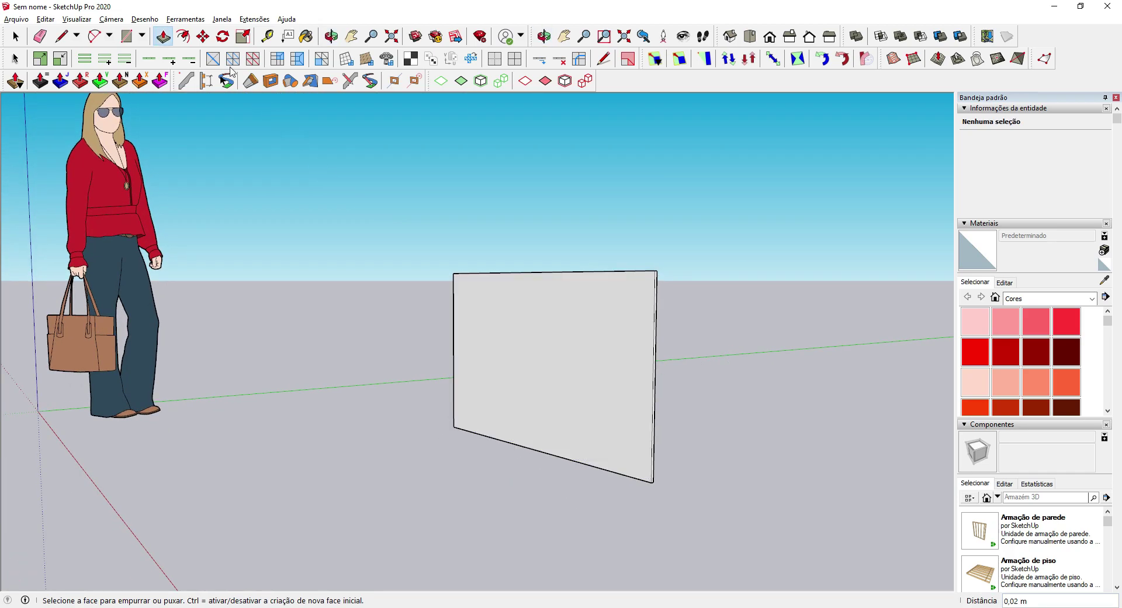
click(183, 36)
click(633, 293)
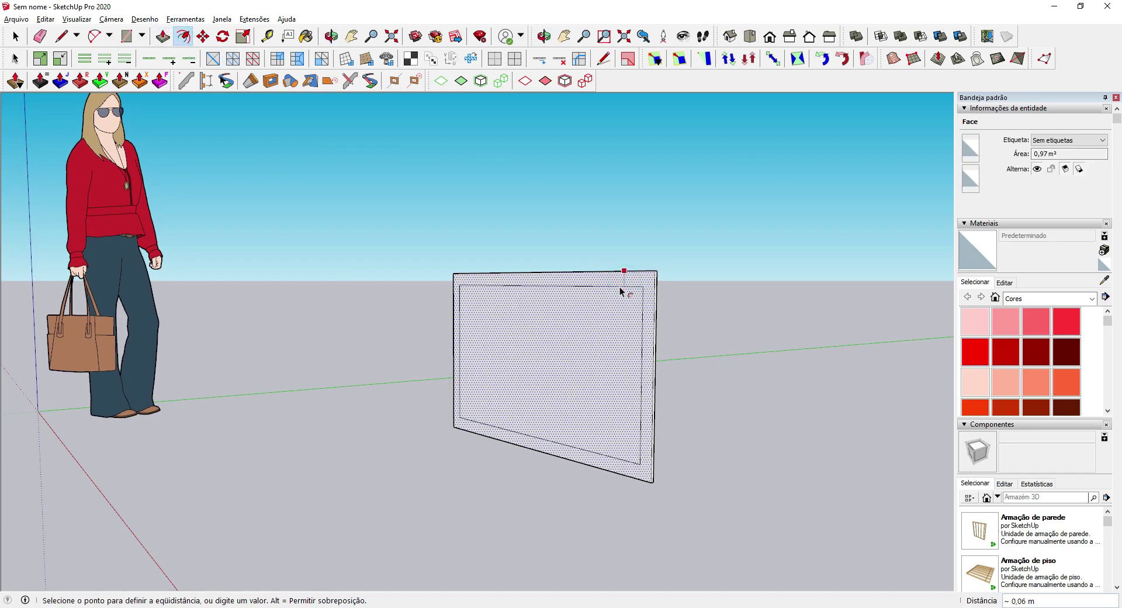
click(620, 288)
click(620, 300)
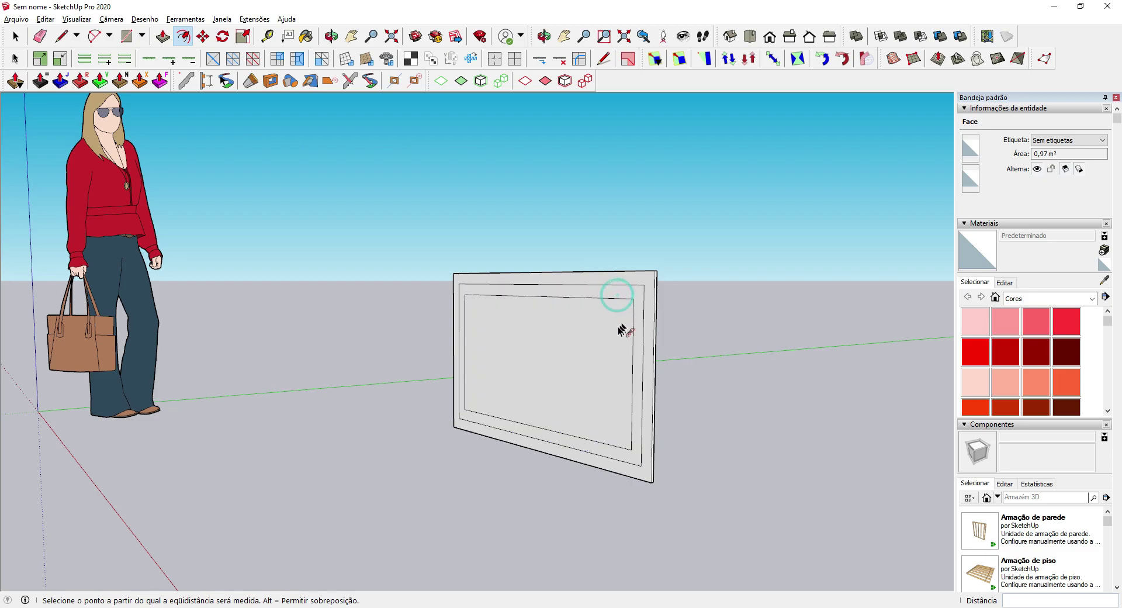
click(621, 295)
scroll(594, 363, up, 2)
middle_drag(594, 362, 694, 358)
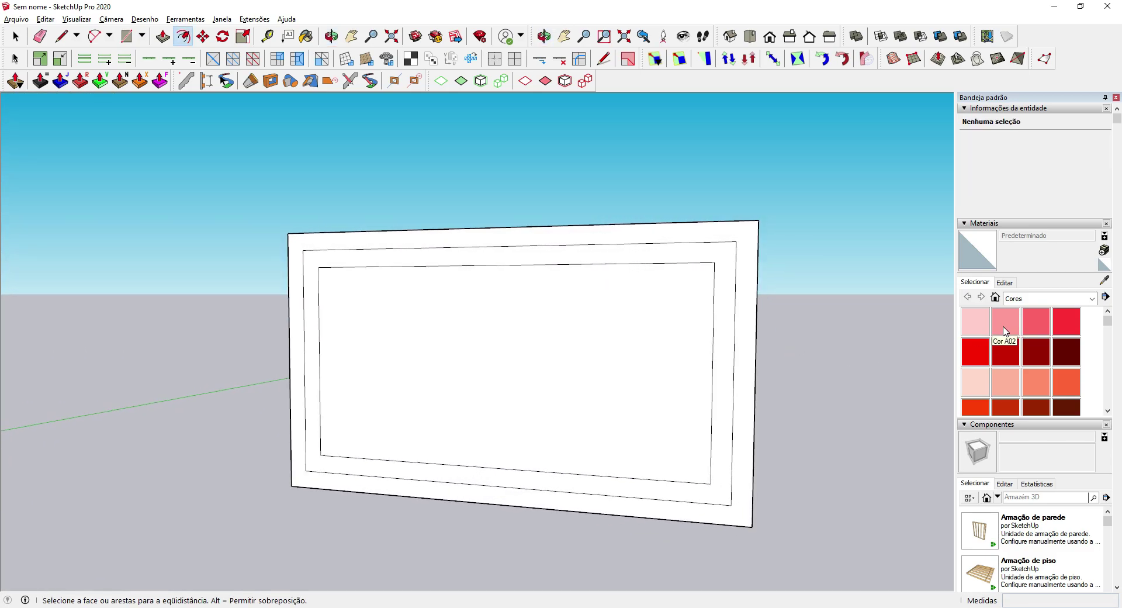
Step: Paint the middle ring magenta with Cor L06, and the outer border and centre grey with Cor M05
scroll(1013, 350, down, 3)
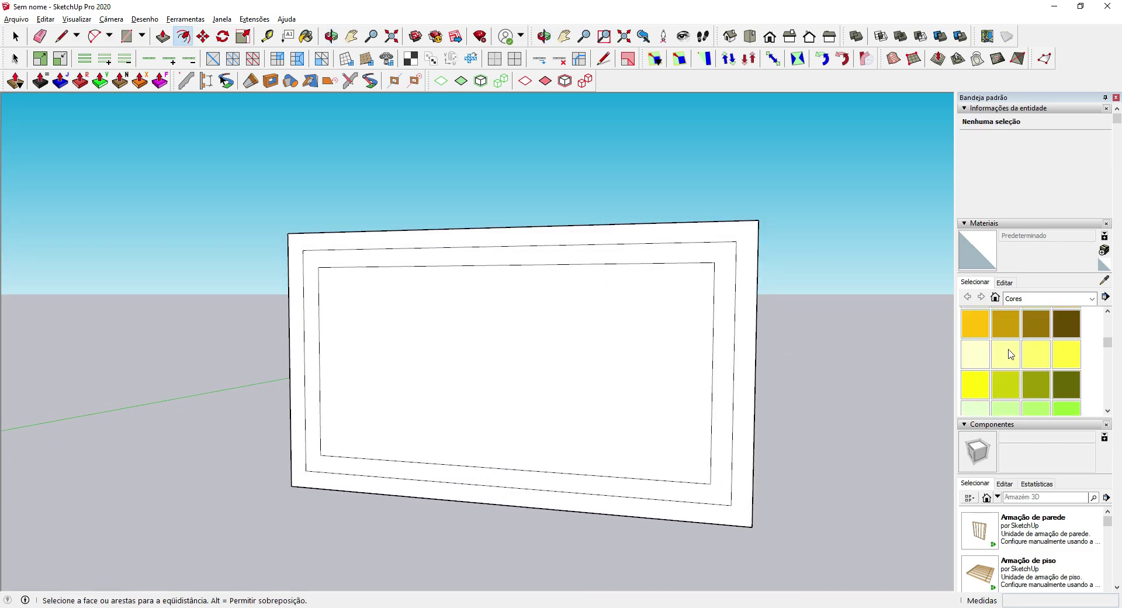
scroll(1007, 356, down, 3)
scroll(1009, 351, down, 3)
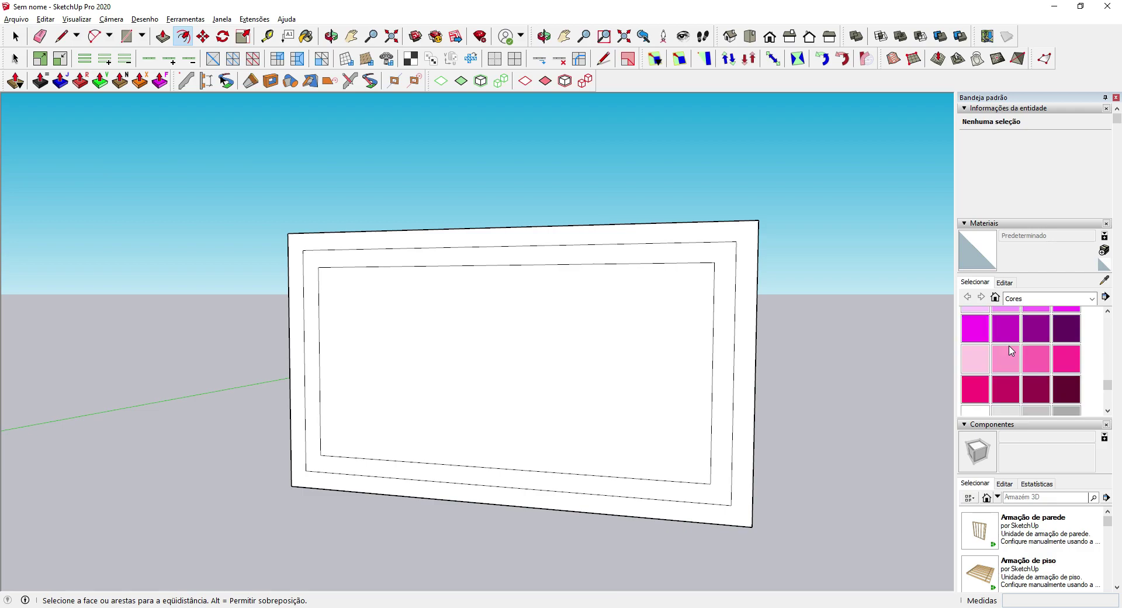
scroll(1011, 357, down, 2)
click(1015, 328)
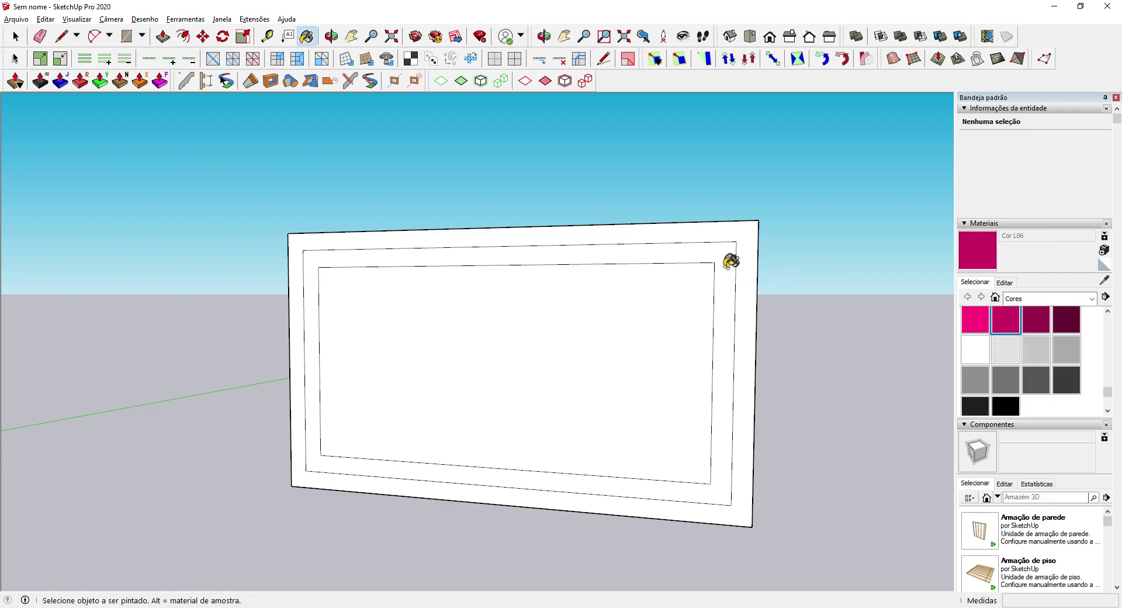
click(720, 265)
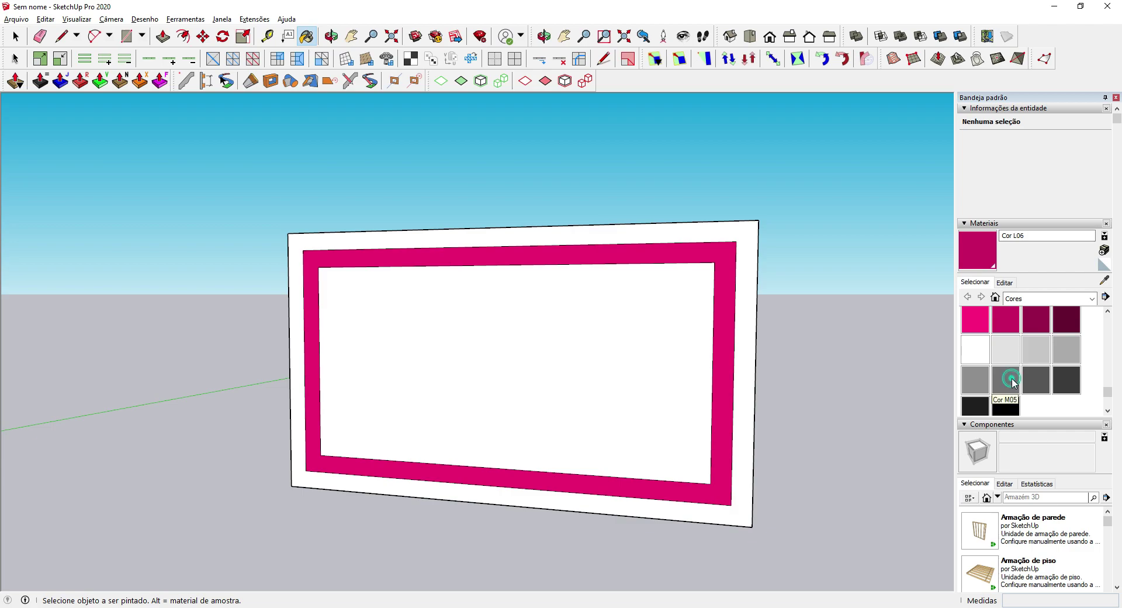
click(1011, 378)
click(745, 258)
click(667, 292)
Step: Paint the panel's top edge grey and pick the white colour Cor M00
middle_drag(755, 353, 485, 266)
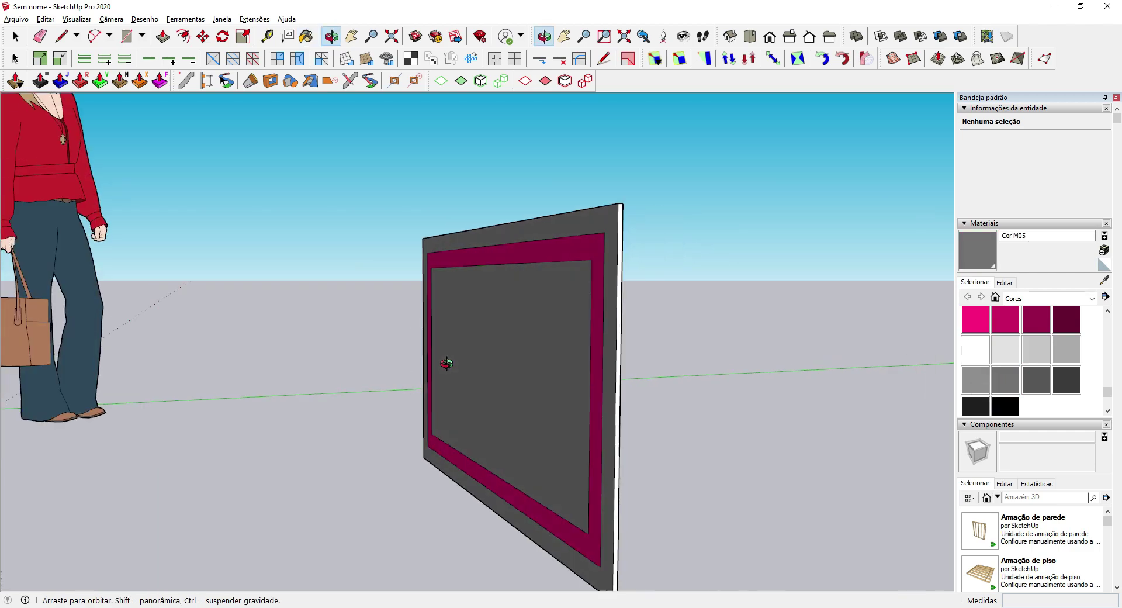
mouse_move(531, 208)
middle_down()
mouse_move(452, 337)
mouse_move(361, 271)
middle_up()
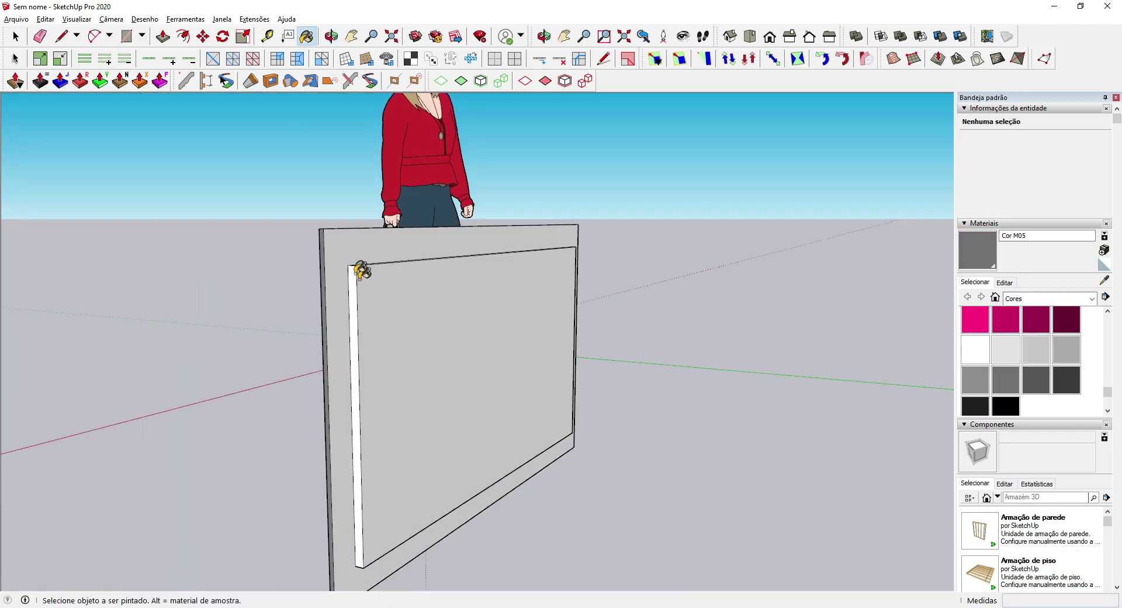
middle_drag(451, 296, 351, 396)
scroll(217, 334, up, 3)
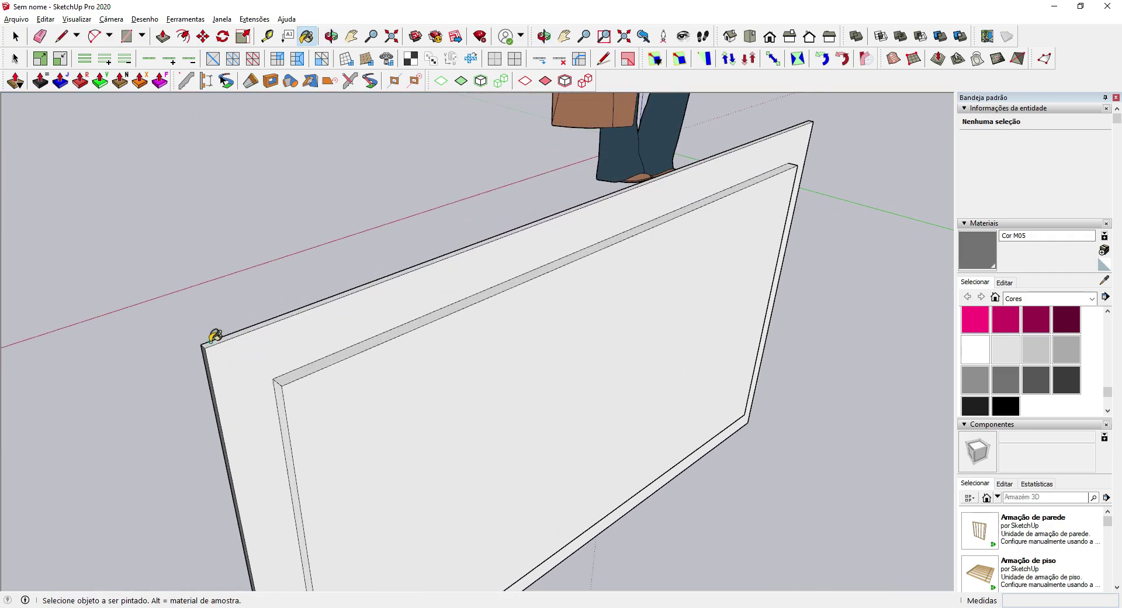
scroll(238, 317, down, 3)
middle_drag(238, 317, 421, 408)
scroll(513, 433, up, 3)
click(507, 441)
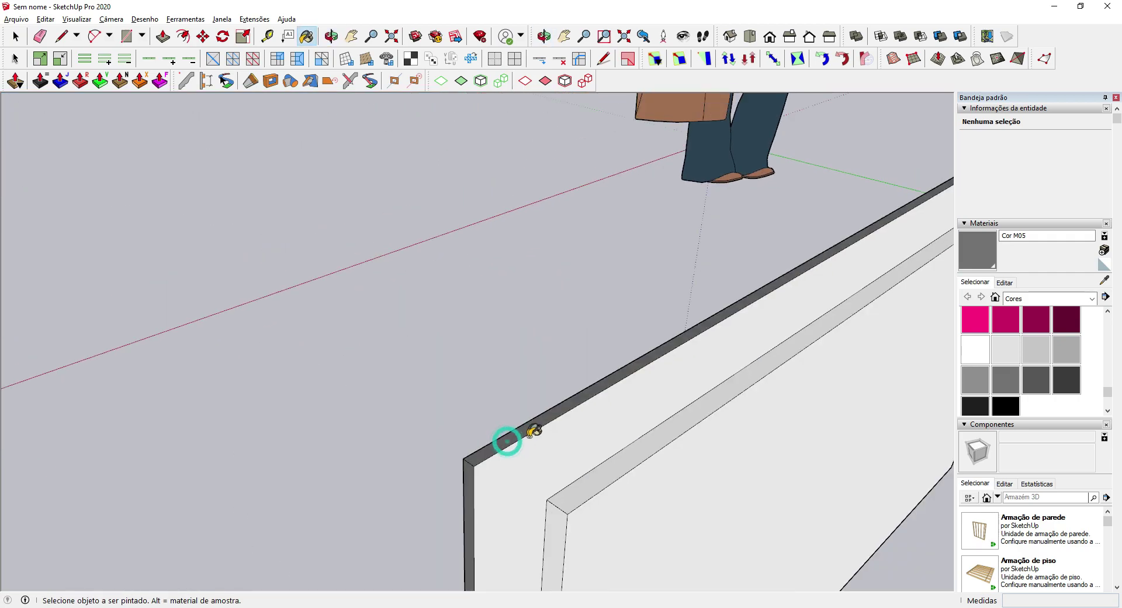
scroll(734, 425, down, 3)
mouse_move(734, 426)
middle_down()
mouse_move(664, 393)
mouse_move(689, 451)
mouse_move(508, 340)
mouse_move(351, 295)
mouse_move(393, 363)
mouse_move(408, 346)
mouse_move(432, 368)
mouse_move(444, 403)
middle_up()
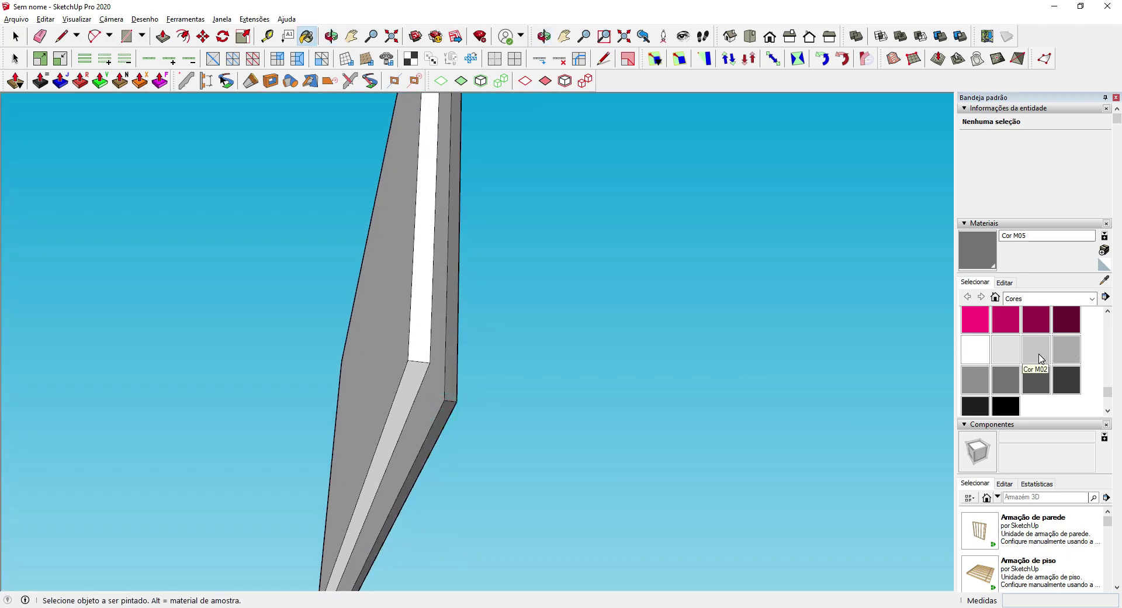
click(982, 350)
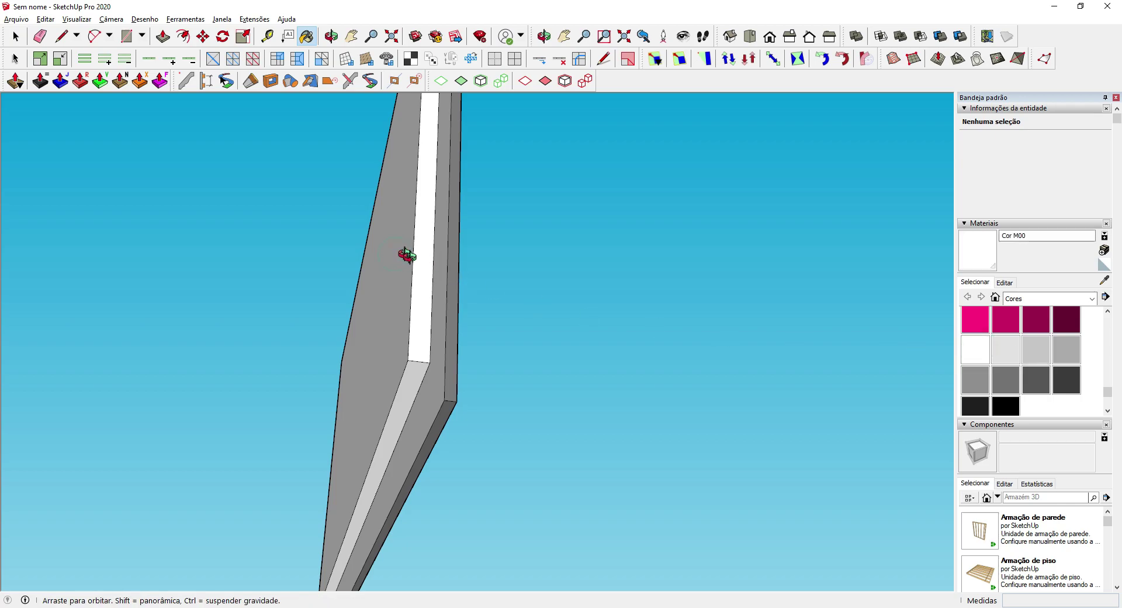
mouse_move(408, 253)
middle_down()
mouse_move(483, 302)
mouse_move(413, 291)
mouse_move(676, 387)
mouse_move(711, 337)
mouse_move(612, 341)
mouse_move(679, 330)
middle_up()
Step: Delete the person figure from the model
key(space)
scroll(578, 332, down, 3)
click(247, 233)
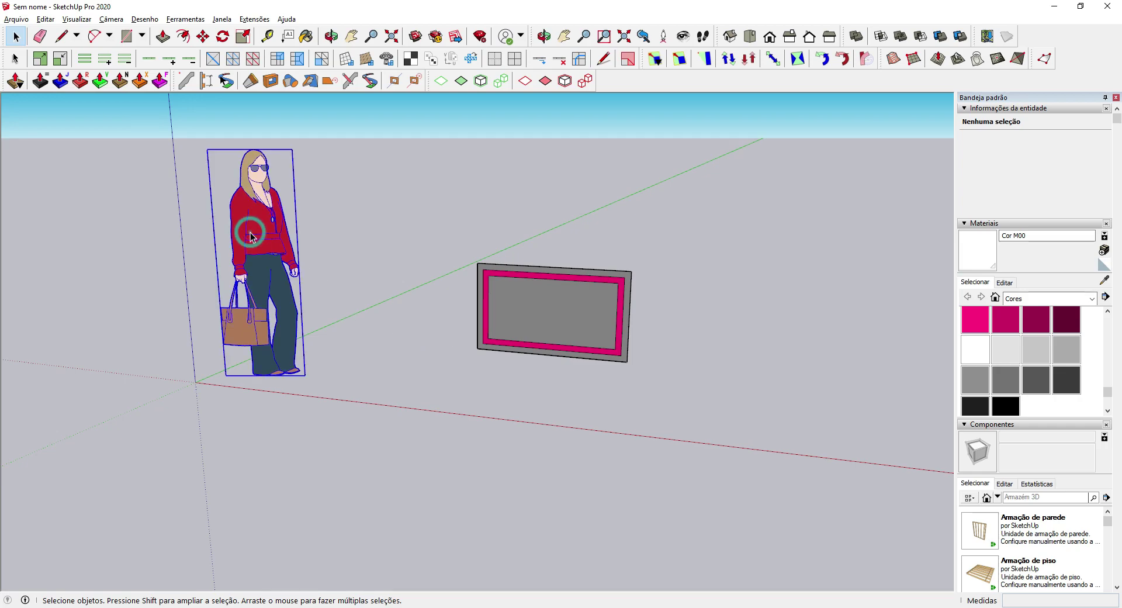
key(Delete)
Step: Select all of the panel geometry and make it a group with Criar grupo
click(581, 321)
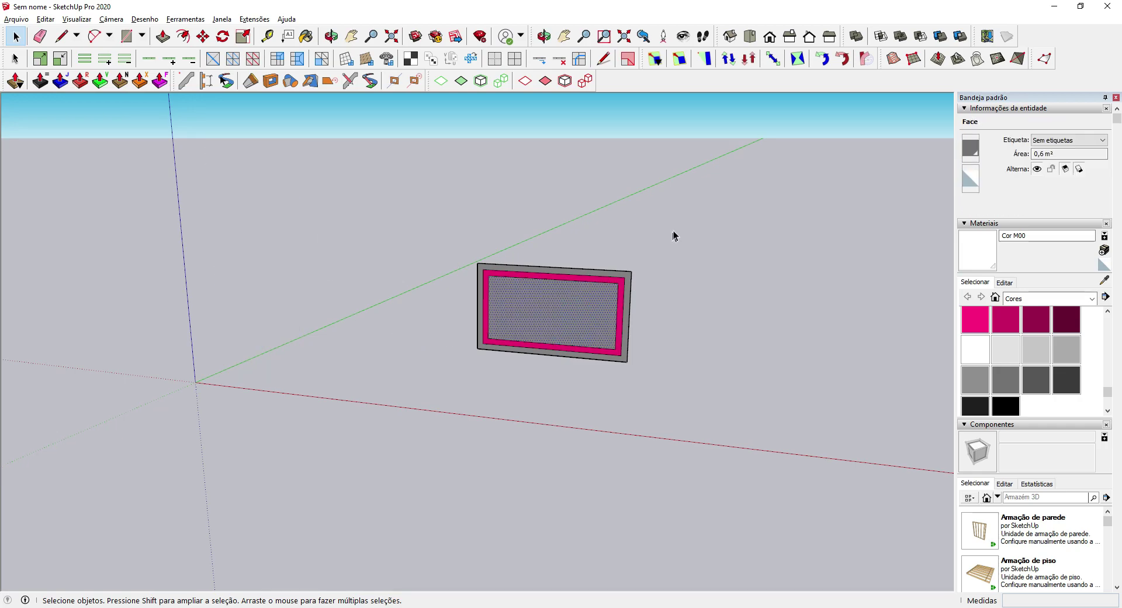
key(ctrl+a)
right_click(502, 301)
click(557, 402)
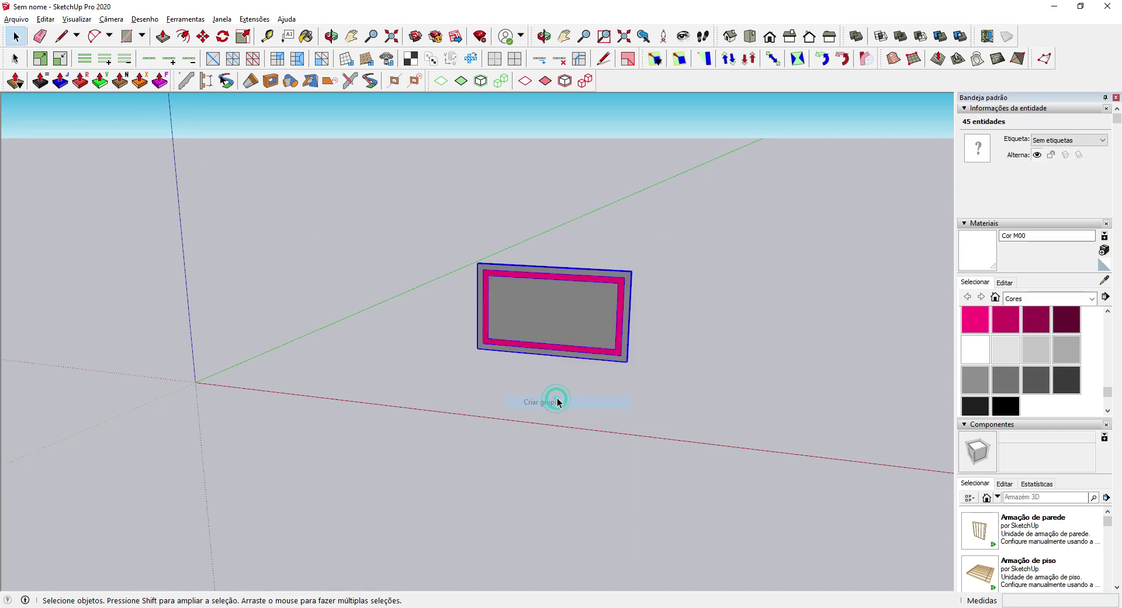
middle_drag(557, 402, 548, 356)
Step: Move the panel group by its bottom-left corner to a new position
scroll(515, 352, up, 2)
key(m)
click(485, 343)
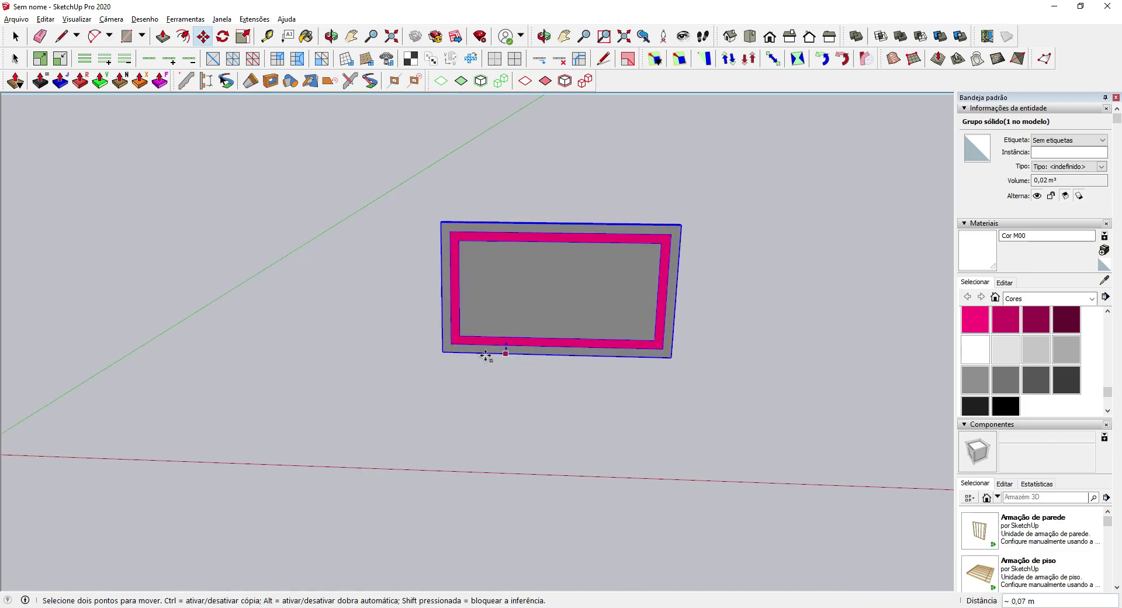
scroll(484, 350, down, 3)
key(Escape)
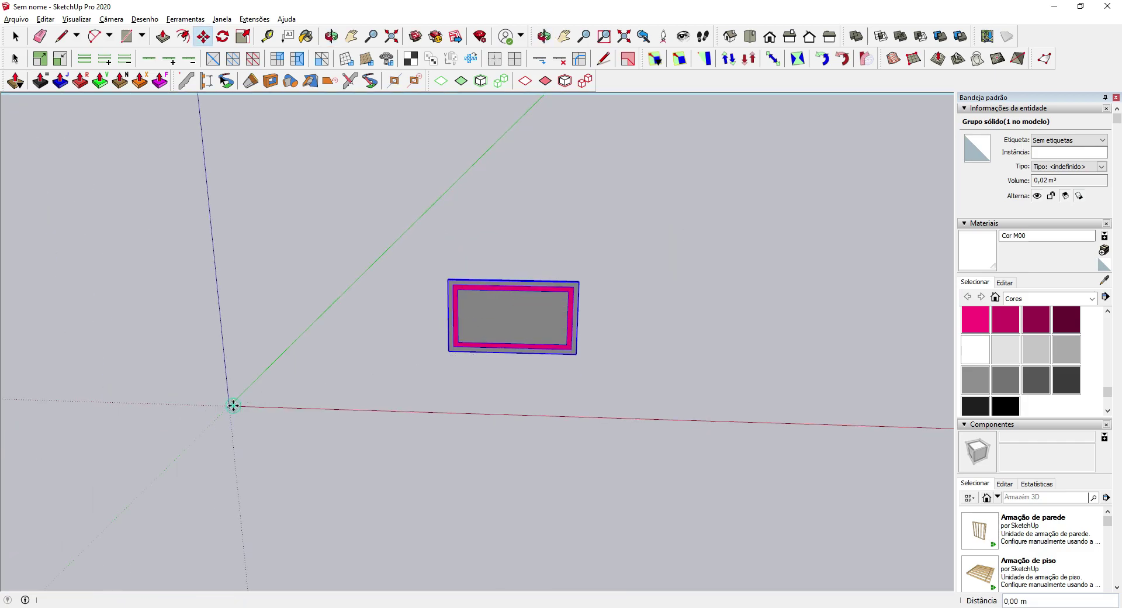
scroll(434, 363, up, 2)
click(483, 346)
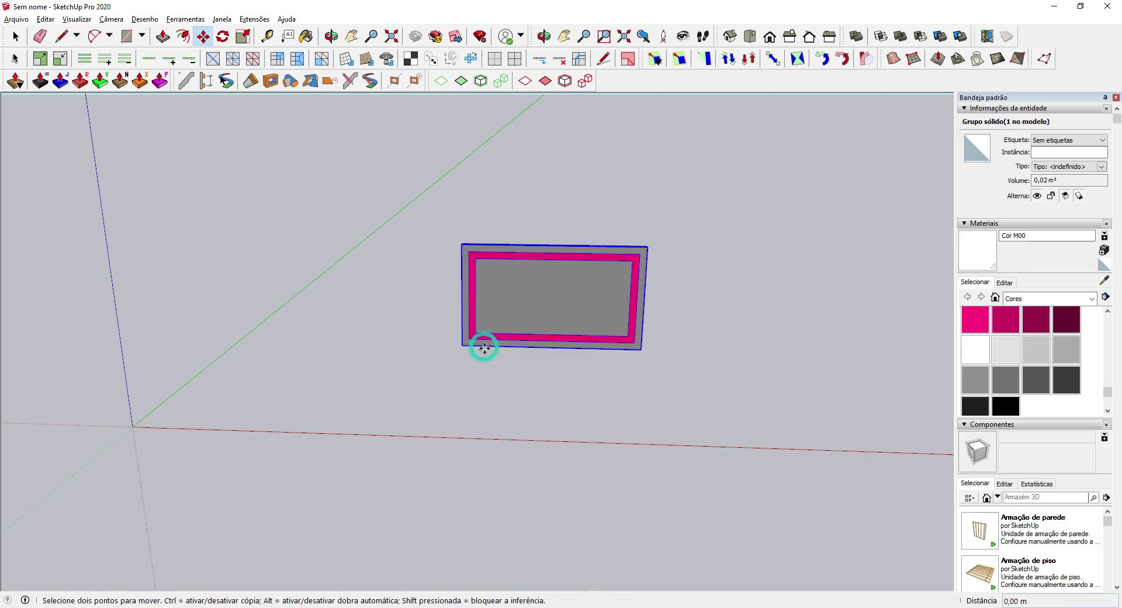
click(140, 427)
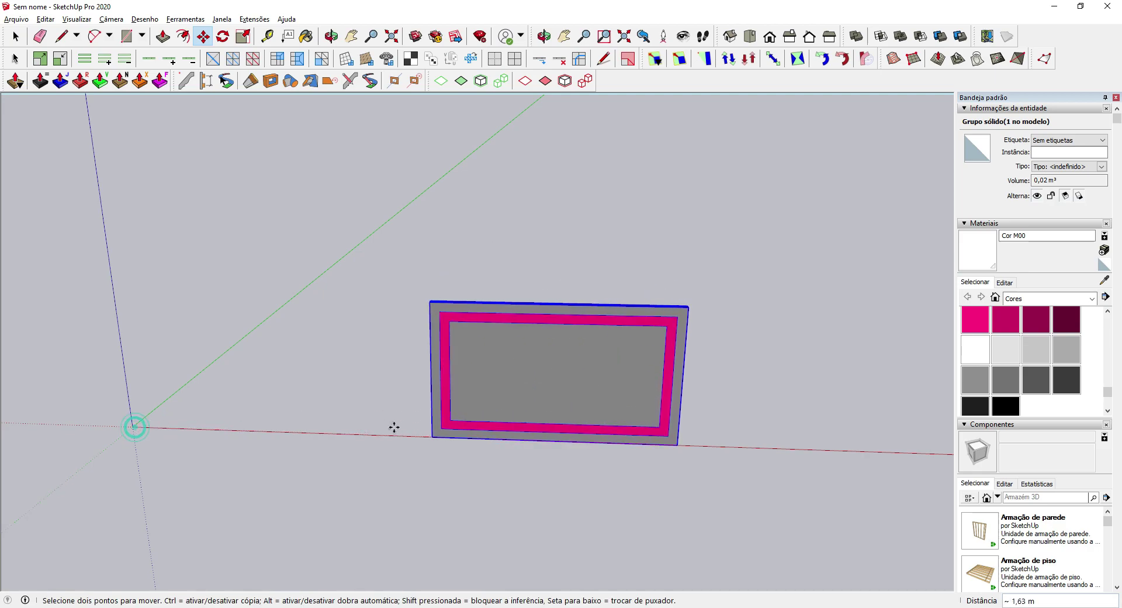
middle_drag(393, 426, 497, 406)
Step: Snap the group's corner exactly onto the model axis origin
click(496, 404)
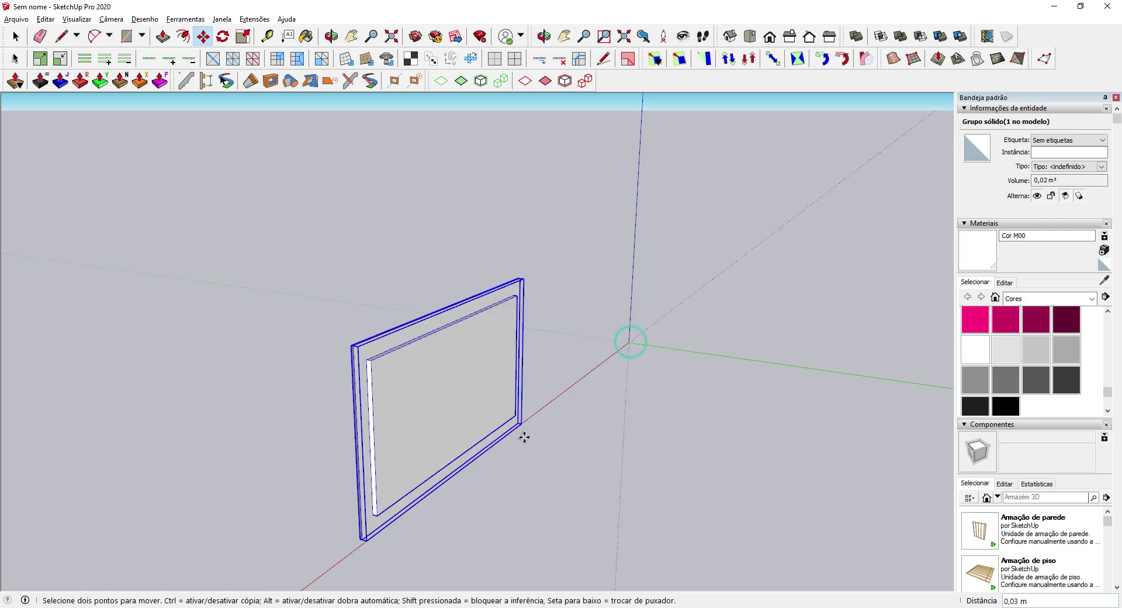
scroll(521, 432, up, 2)
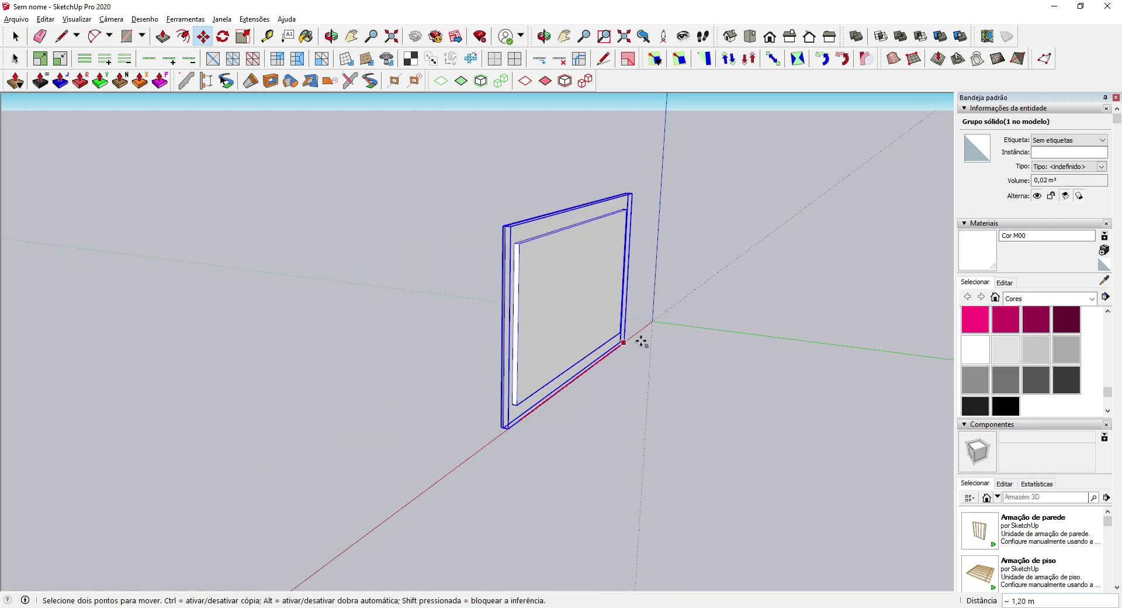
click(647, 321)
key(space)
scroll(640, 325, up, 2)
scroll(637, 323, up, 2)
mouse_move(636, 323)
middle_down()
mouse_move(756, 370)
mouse_move(556, 388)
mouse_move(777, 311)
mouse_move(745, 314)
mouse_move(759, 418)
mouse_move(391, 328)
mouse_move(613, 313)
mouse_move(396, 371)
mouse_move(619, 454)
mouse_move(506, 416)
mouse_move(125, 106)
middle_up()
Step: Save the model to the desktop as 'Espelho LED' in SketchUp Versão 2019 (*.skp) format
click(124, 106)
click(17, 19)
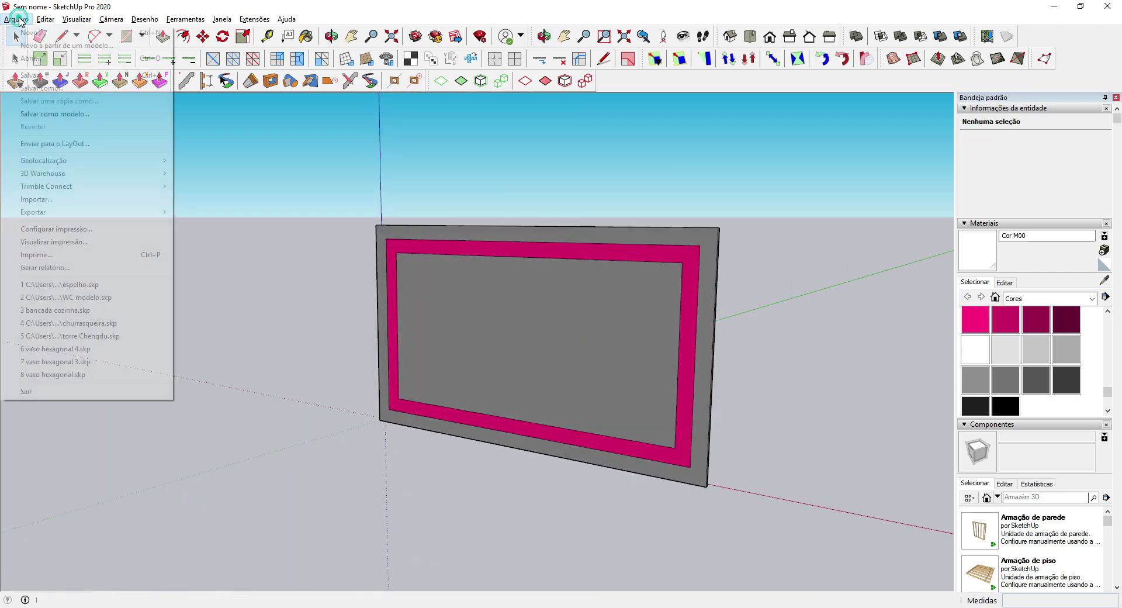
click(35, 75)
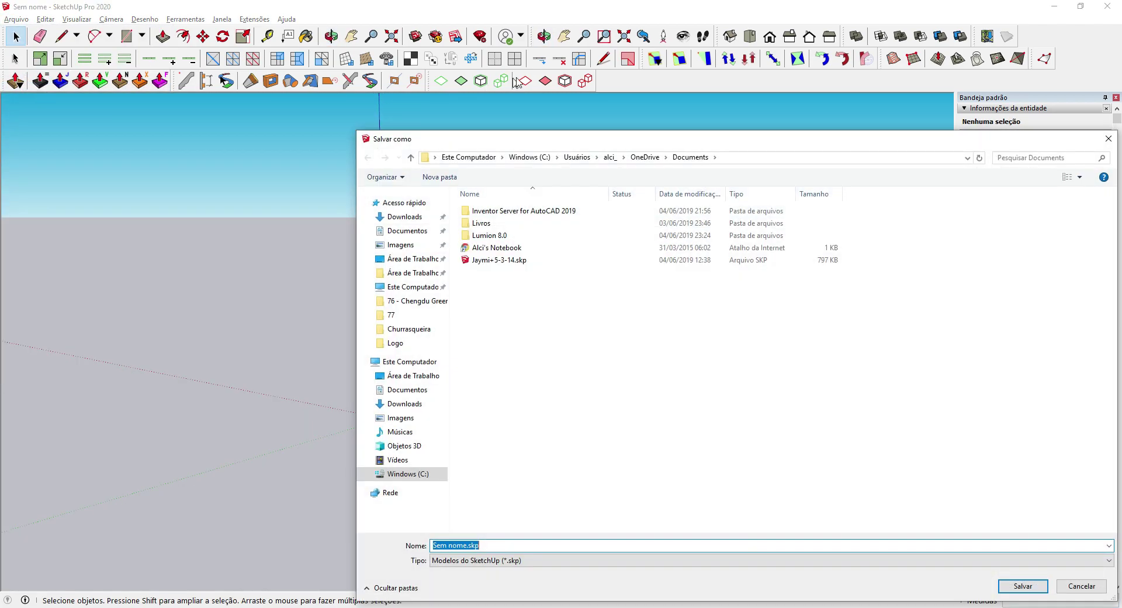
click(408, 261)
click(485, 544)
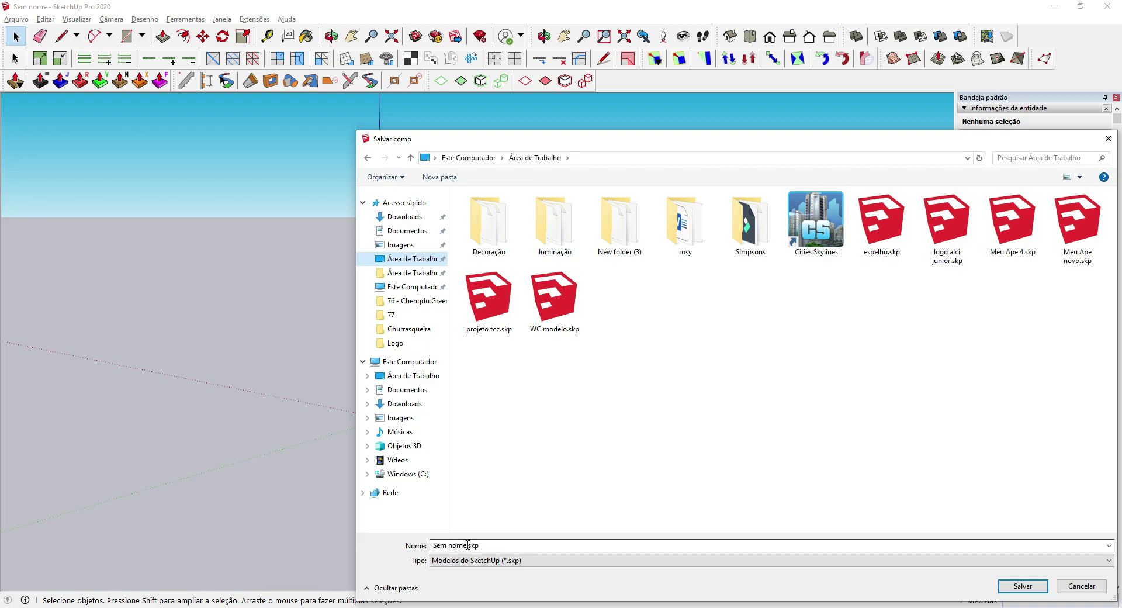
triple_click(456, 543)
text(Espelho LED)
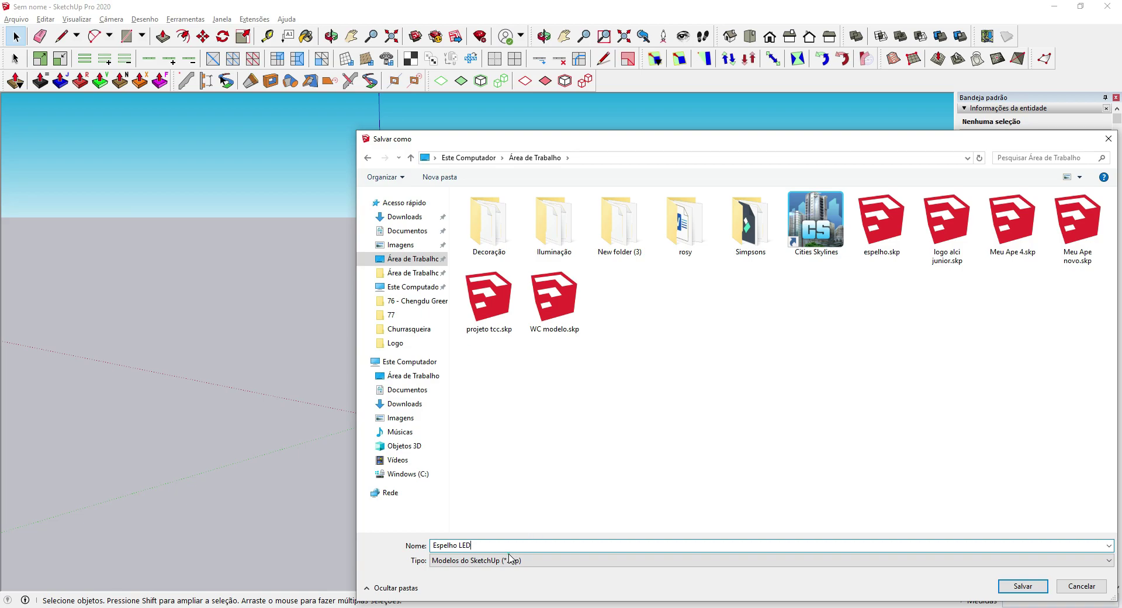
click(509, 557)
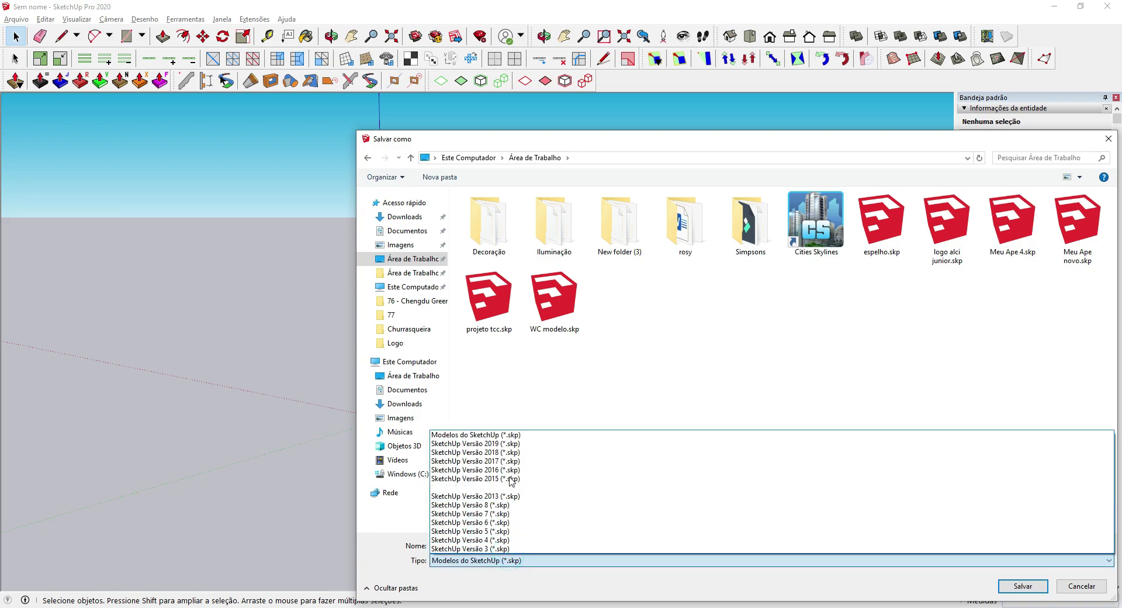
click(686, 440)
click(1021, 586)
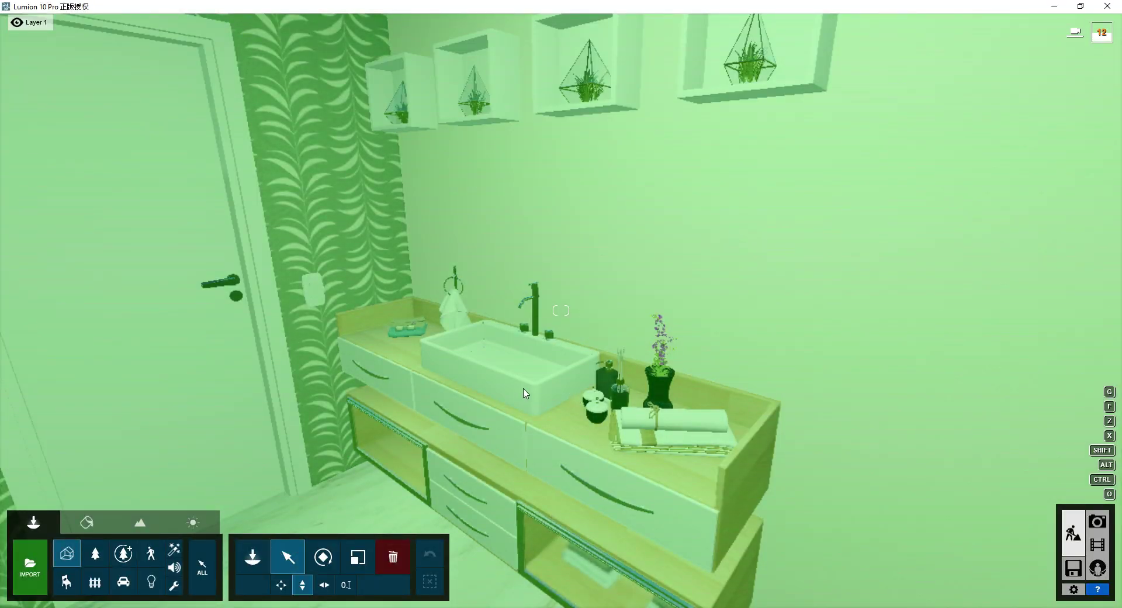
Step: Import Espelho LED.skp from the Área de Trabalho into the bathroom scene
click(29, 566)
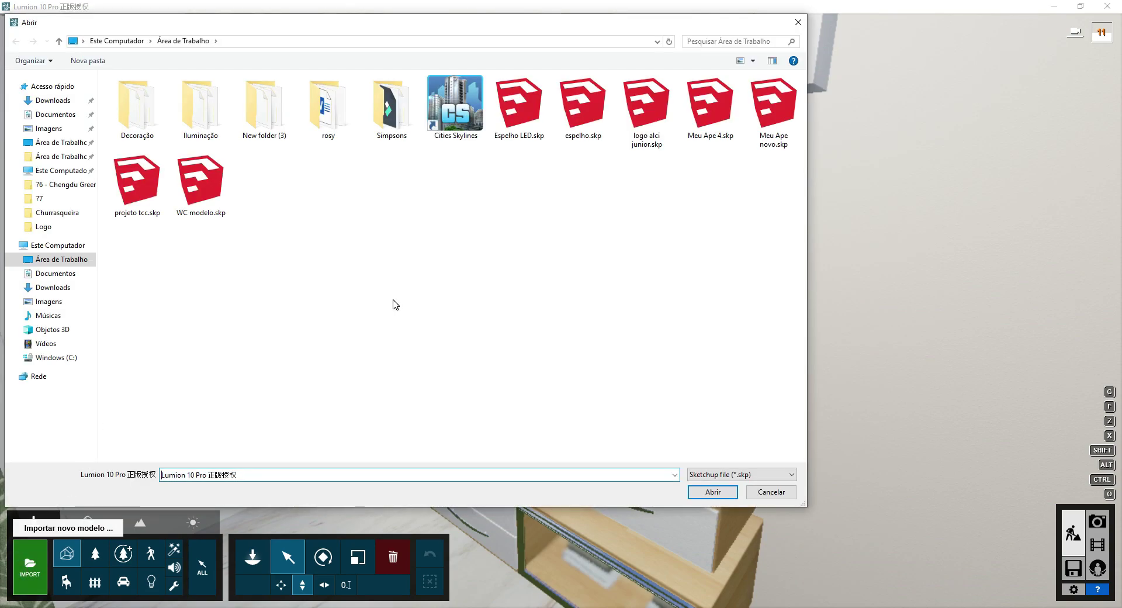
click(519, 105)
click(704, 494)
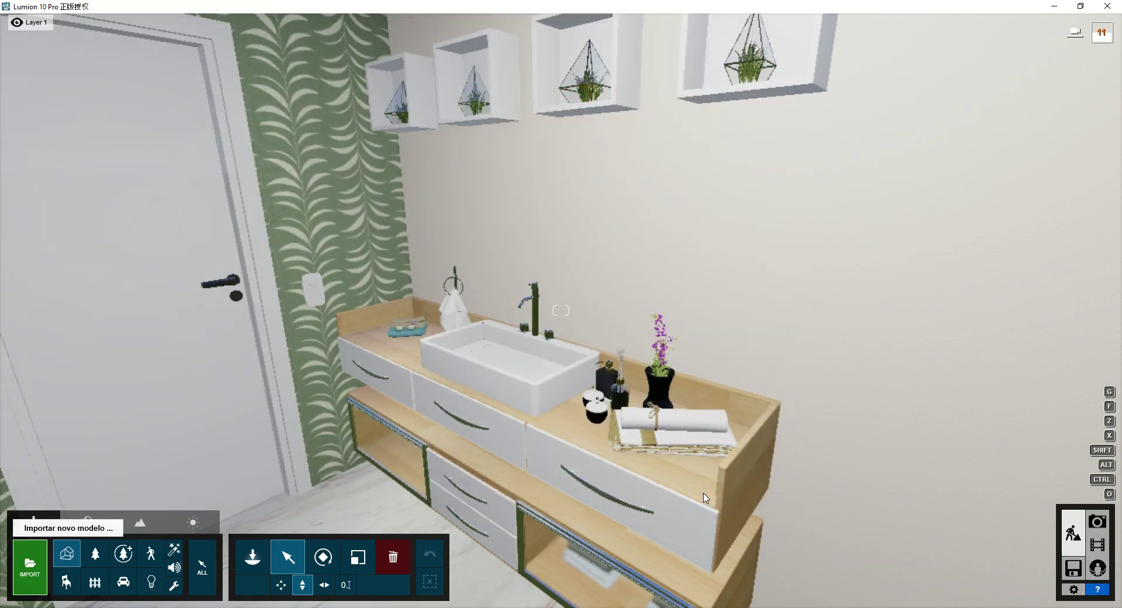
Step: Place the imported mirror on the wall above the vanity and slide it left to centre it over the sink
click(734, 412)
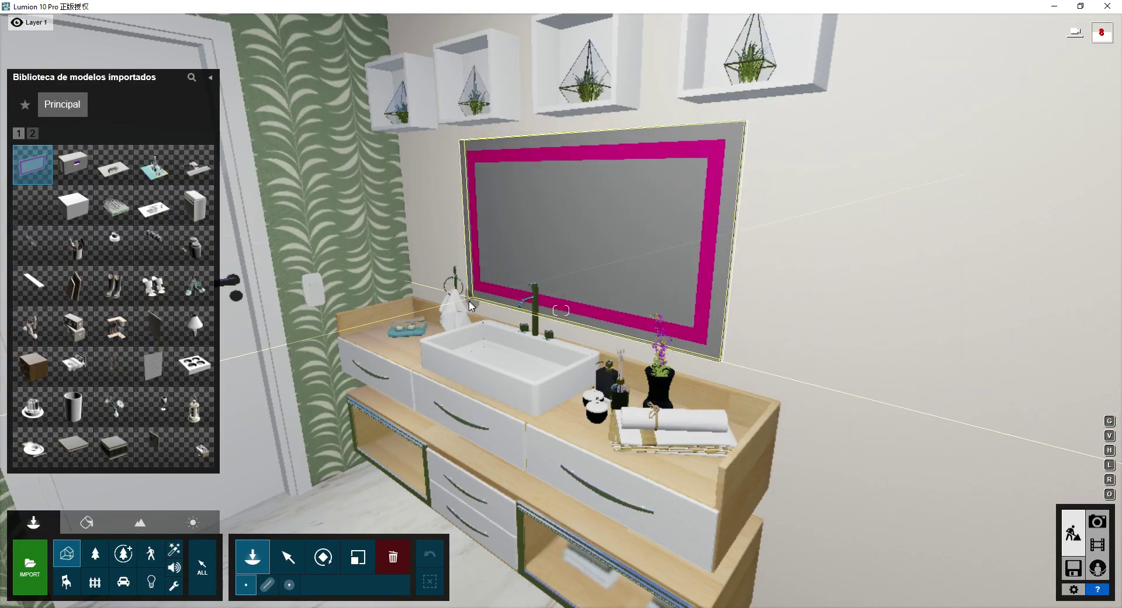
click(471, 304)
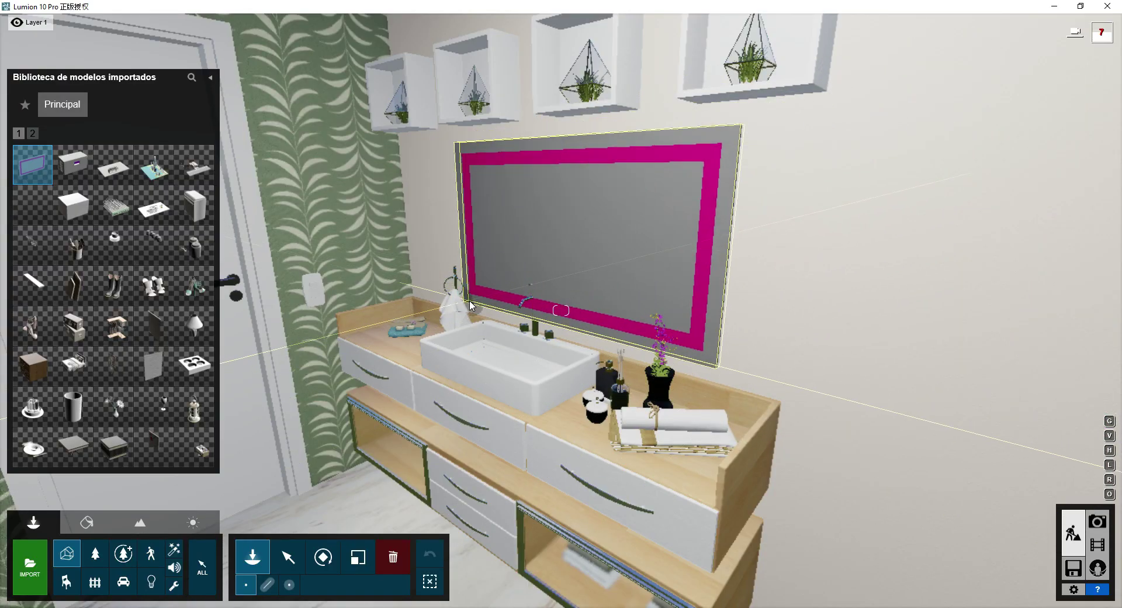
click(288, 557)
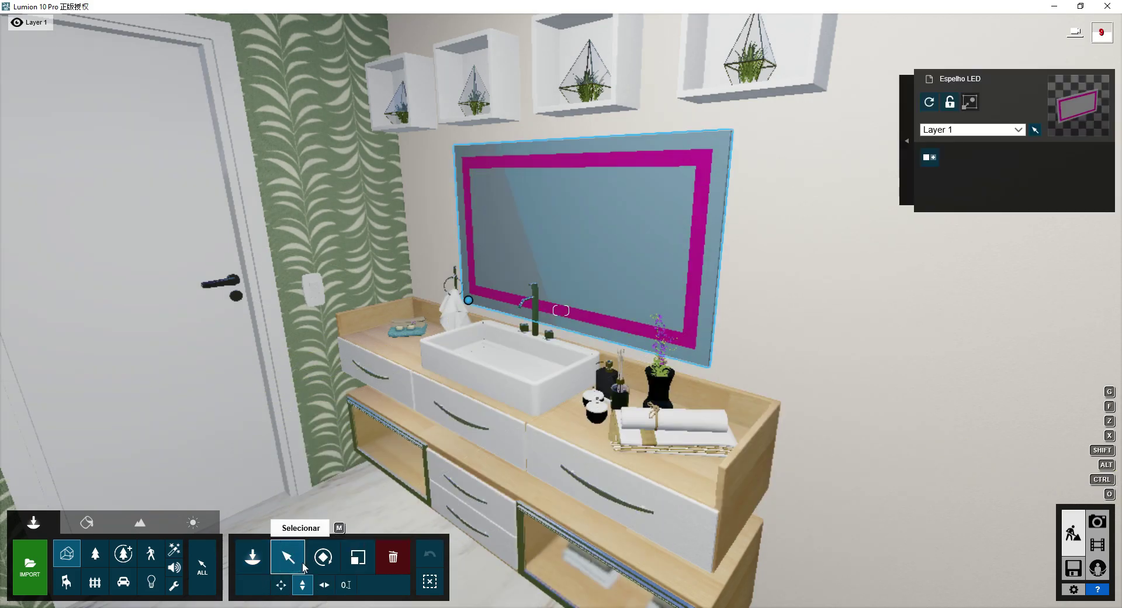
drag(468, 300, 454, 296)
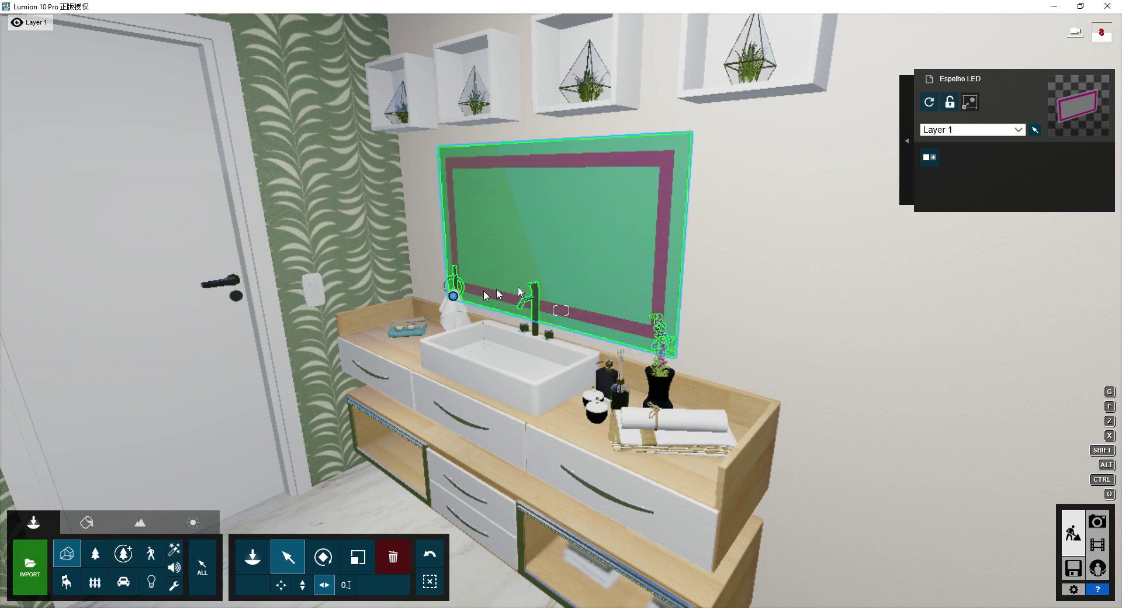
click(86, 521)
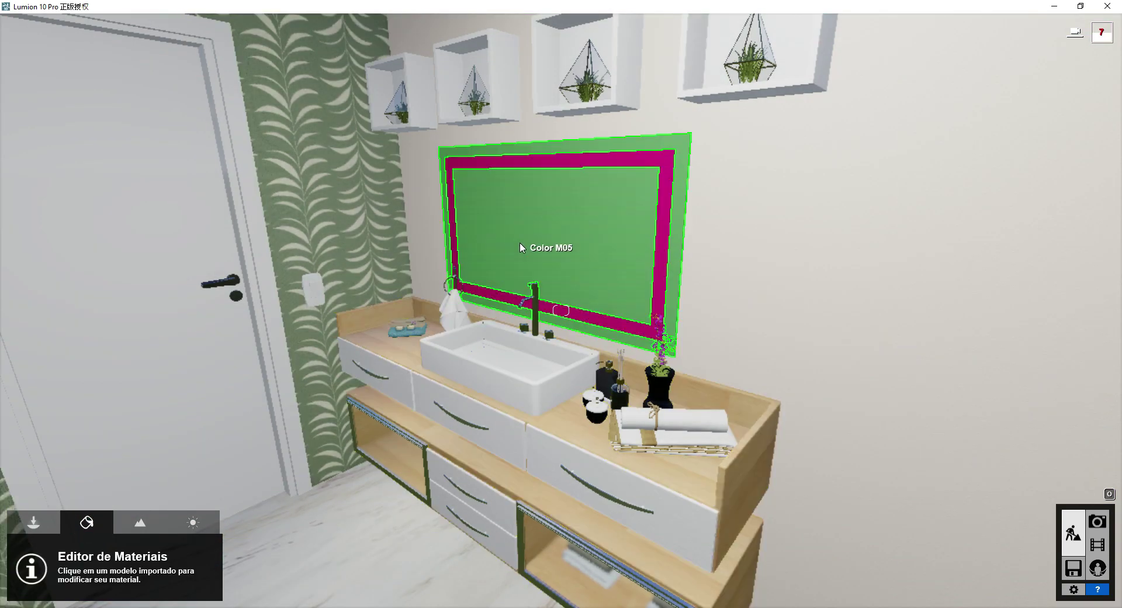
Step: Give the pink border a Standard material with raised Emissivo and a light yellow glow colour
click(605, 166)
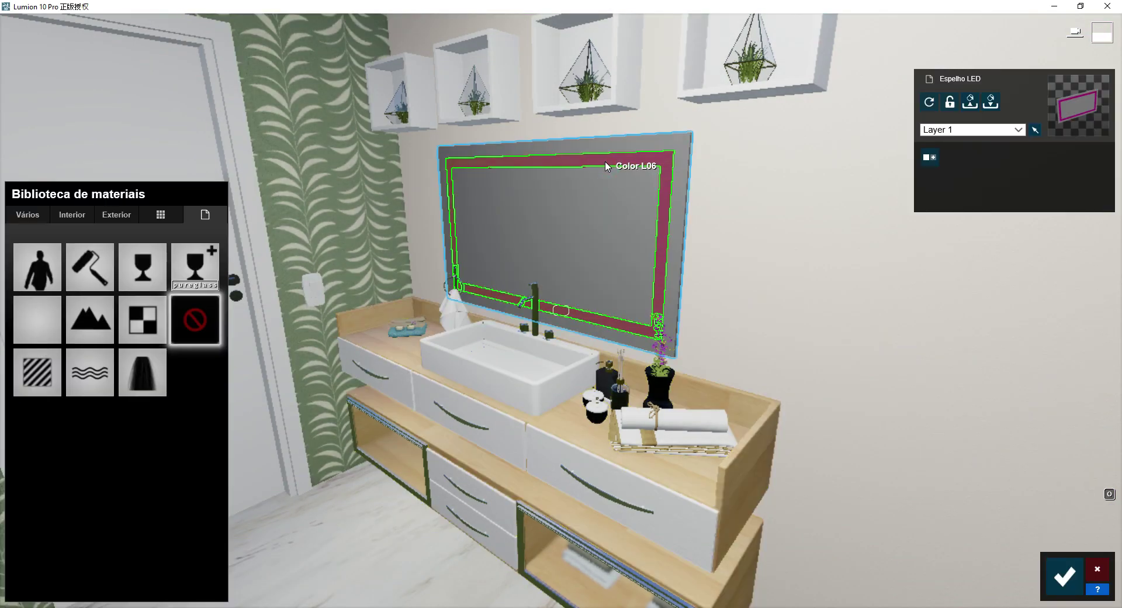
click(38, 378)
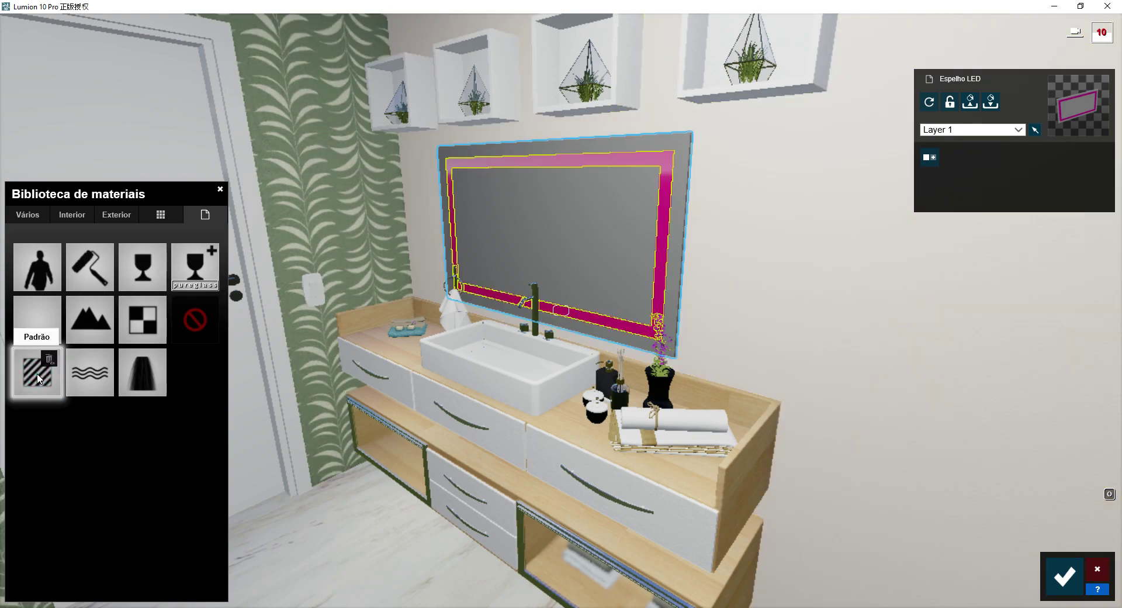
click(99, 500)
mouse_move(87, 525)
mouse_down()
mouse_move(78, 526)
mouse_move(114, 525)
mouse_move(80, 526)
mouse_up()
click(190, 427)
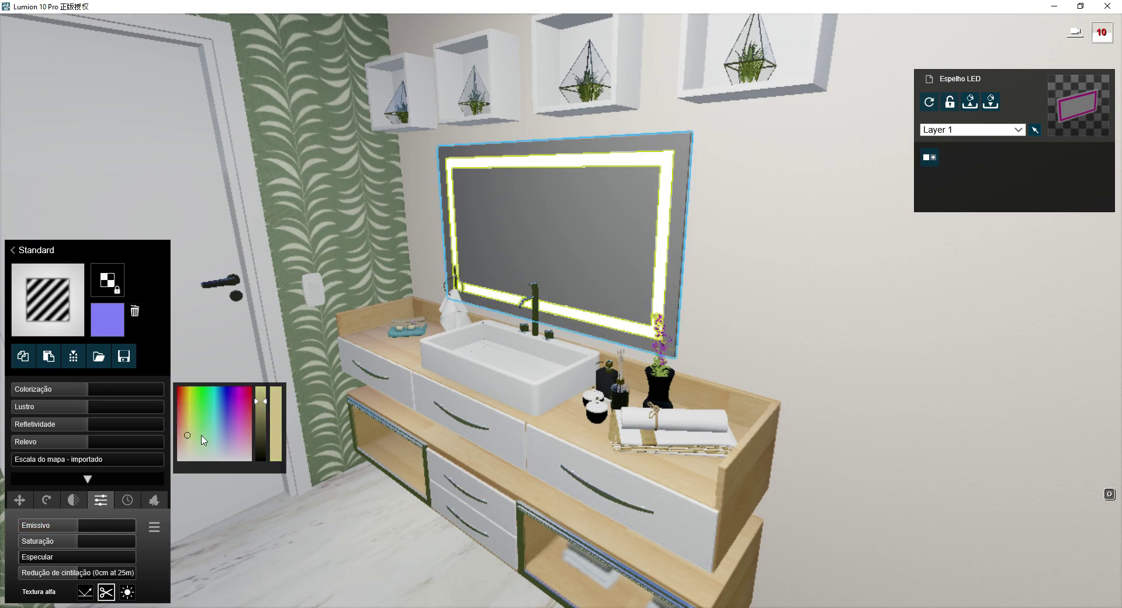
drag(265, 402, 262, 388)
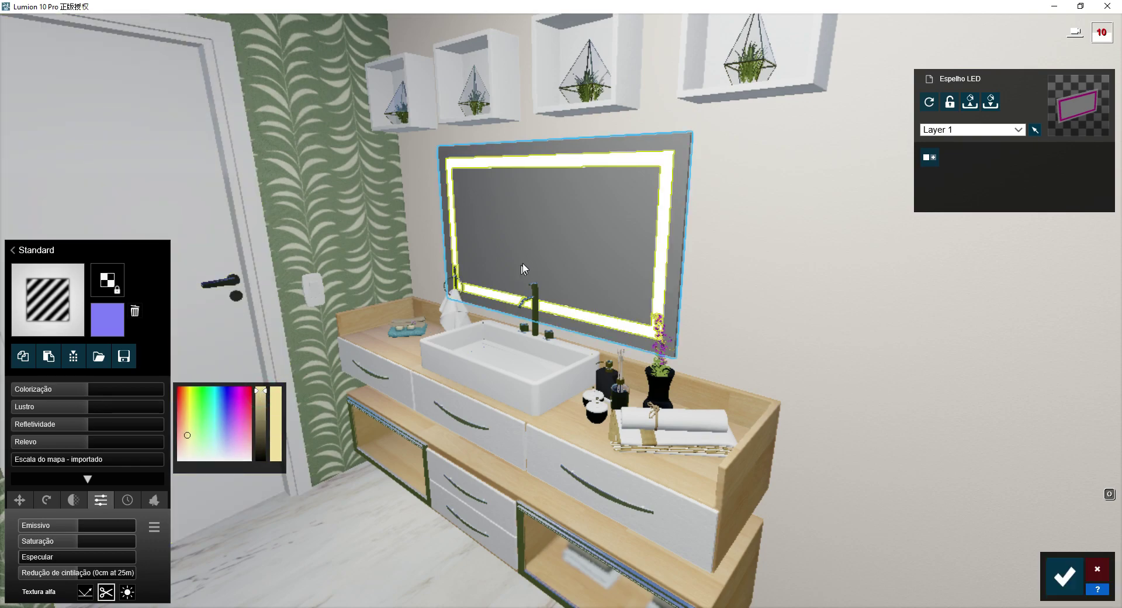
click(529, 253)
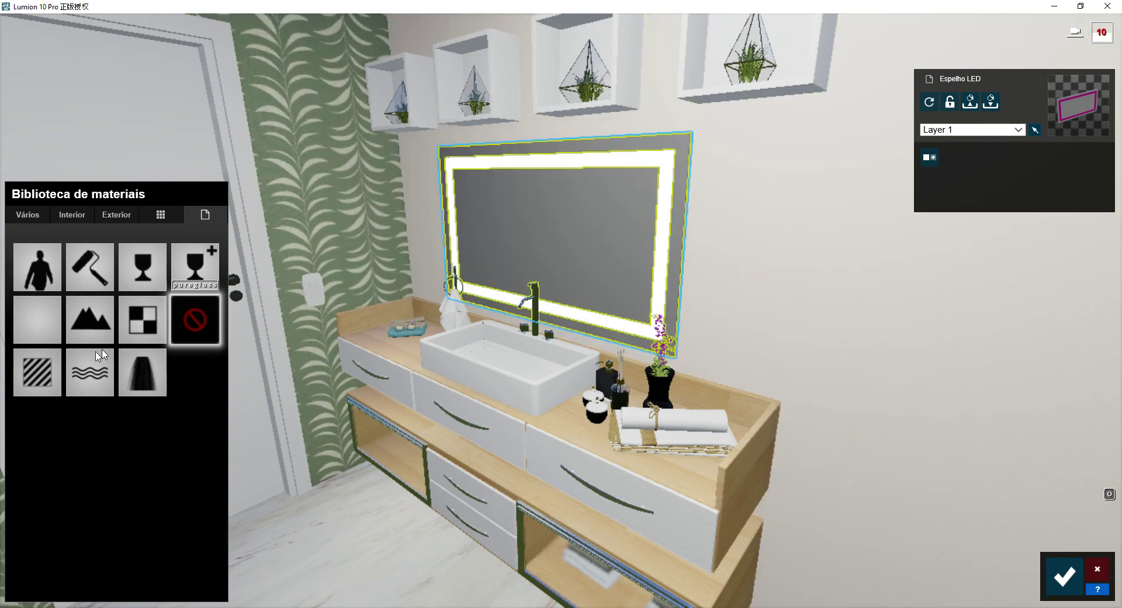
Step: Set the glass to Standard with Colorização 0, Lustro 1.1 and Relevo 0.7, then save
click(34, 374)
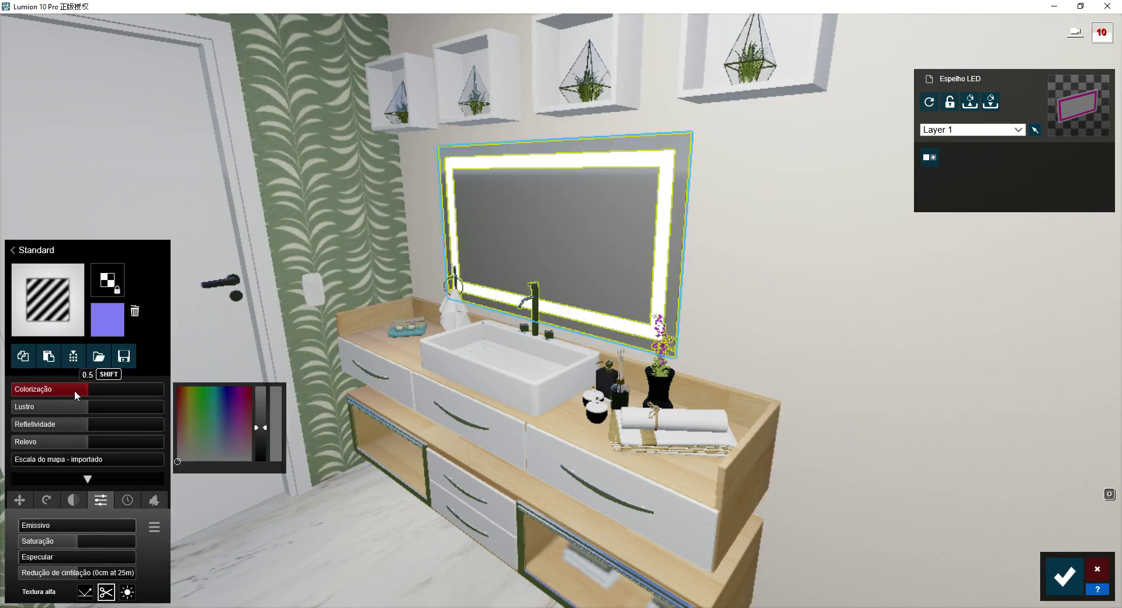
drag(74, 391, 3, 391)
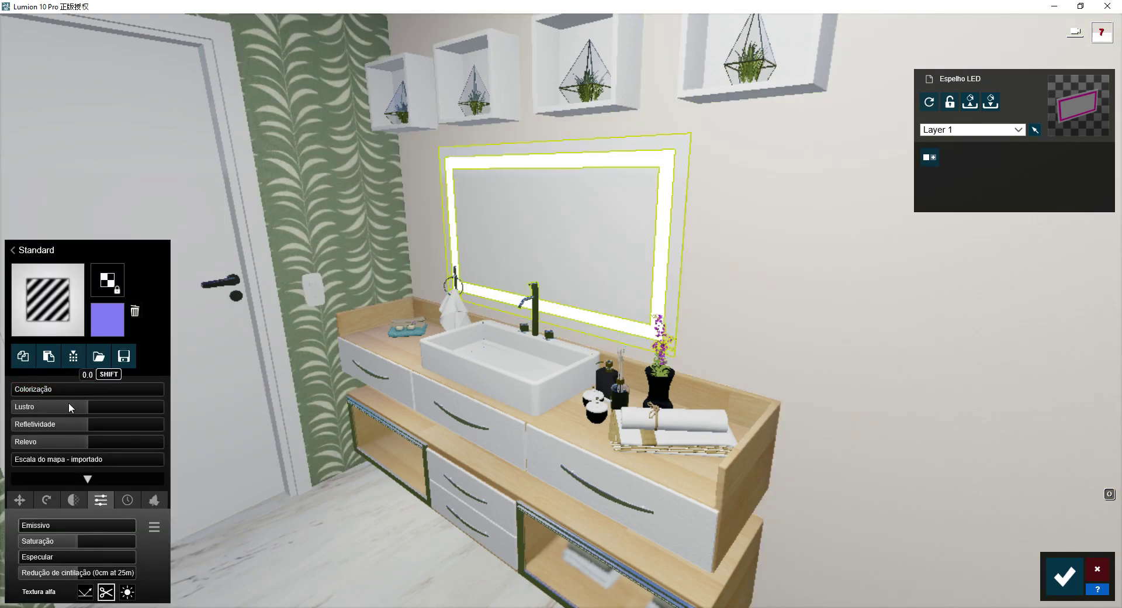
drag(75, 405, 181, 428)
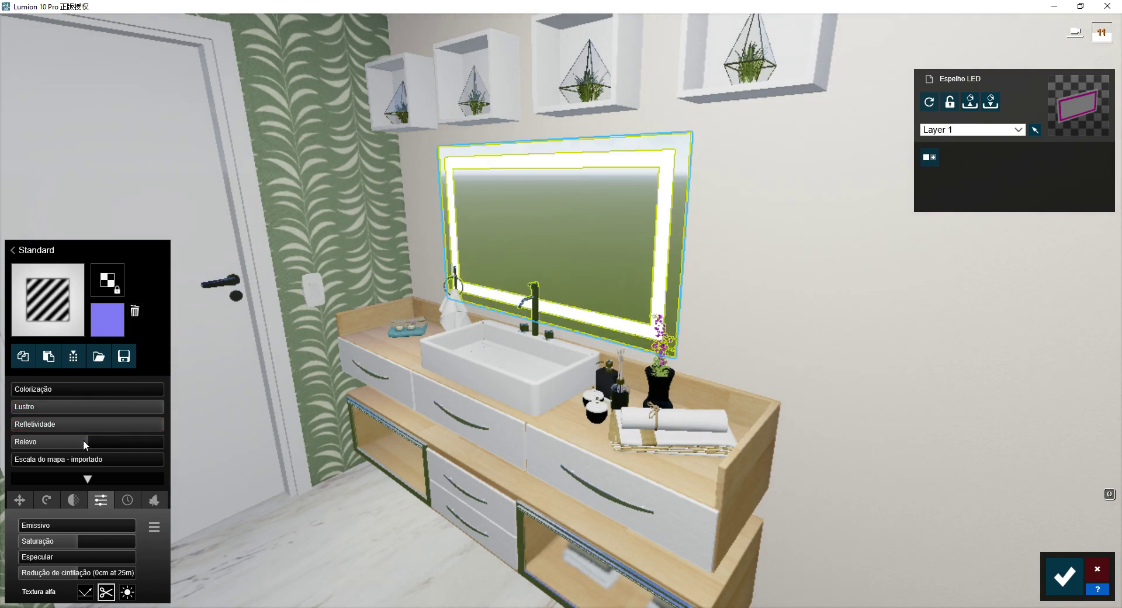
drag(83, 440, 32, 442)
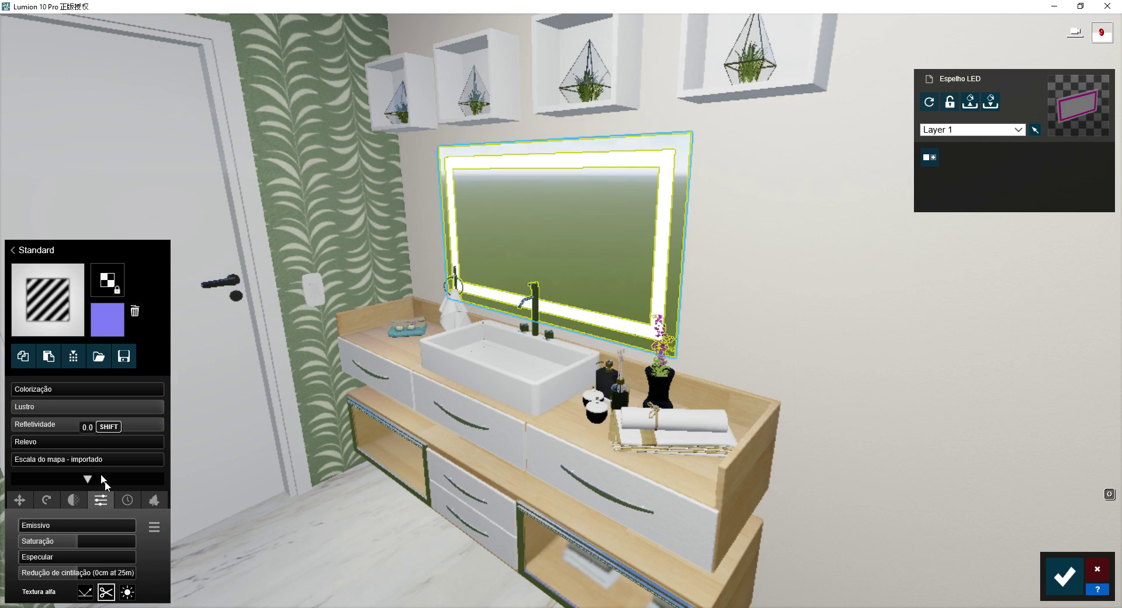
click(124, 502)
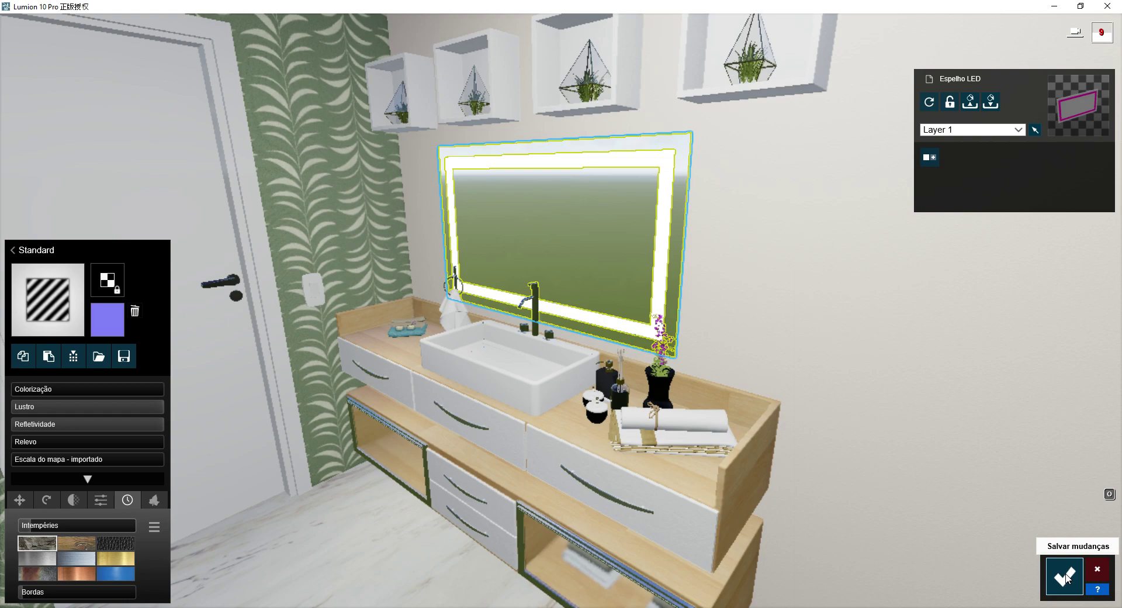
click(1066, 578)
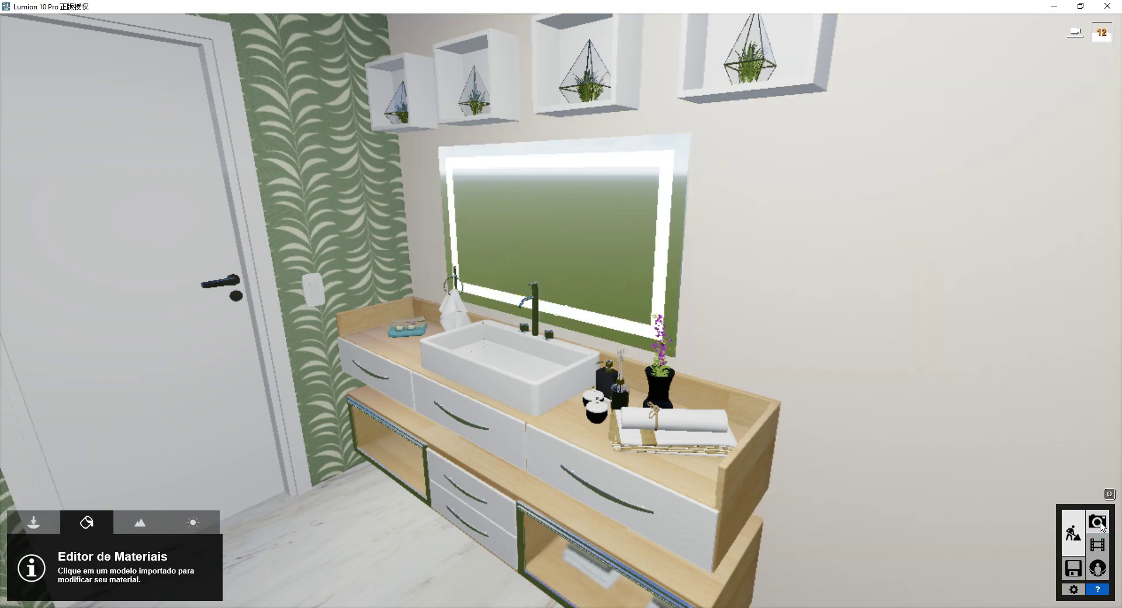
Step: In Photo mode, open the Reflexão effect's Editar planos de reflexão editor
click(1097, 522)
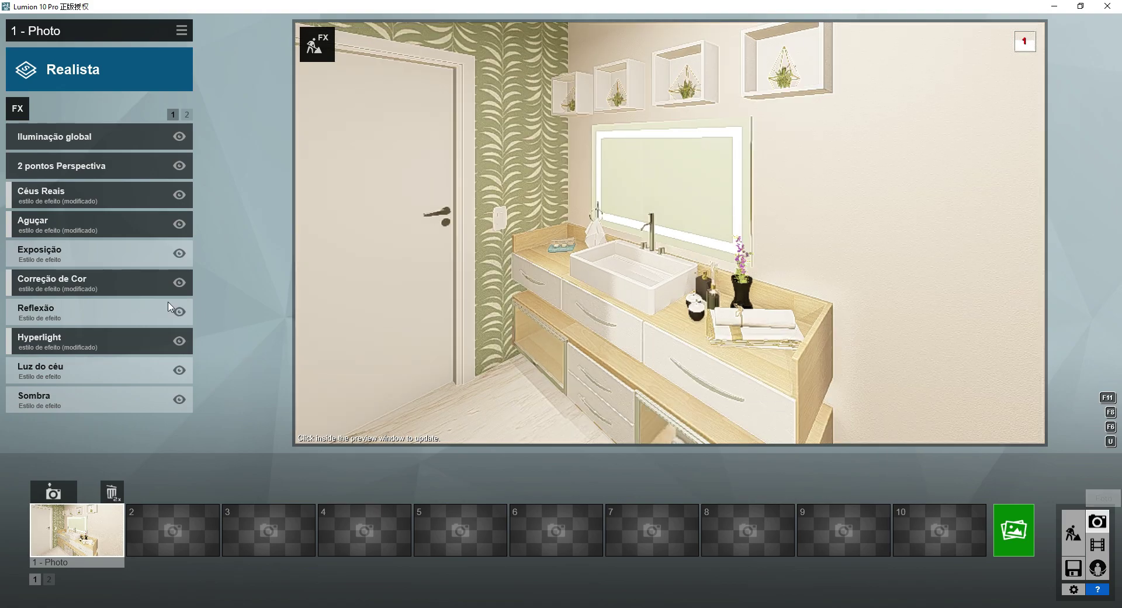
click(70, 310)
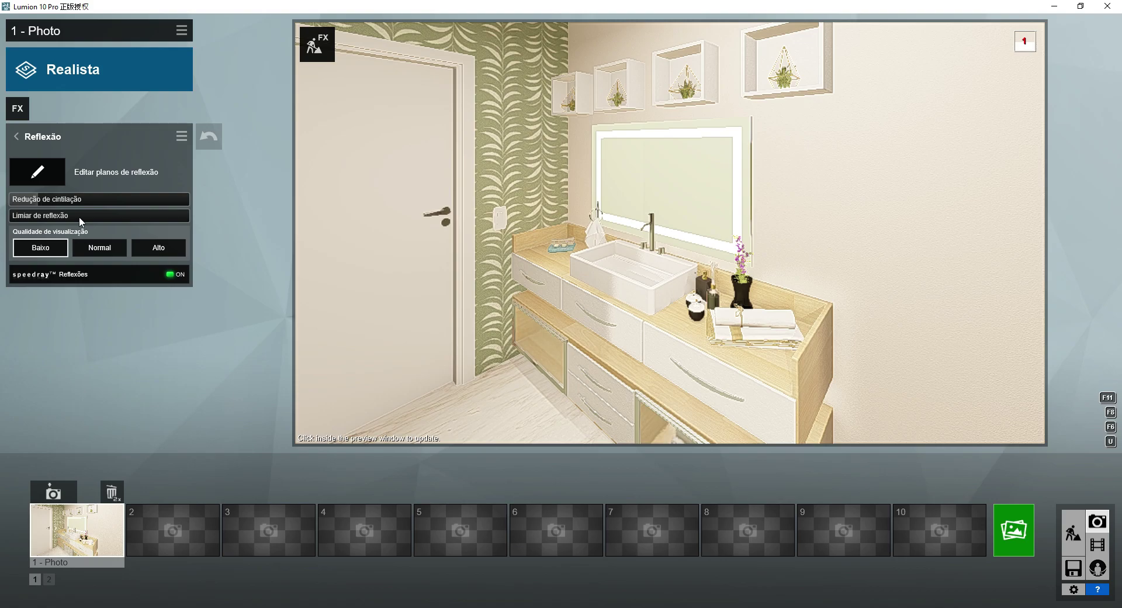
click(38, 171)
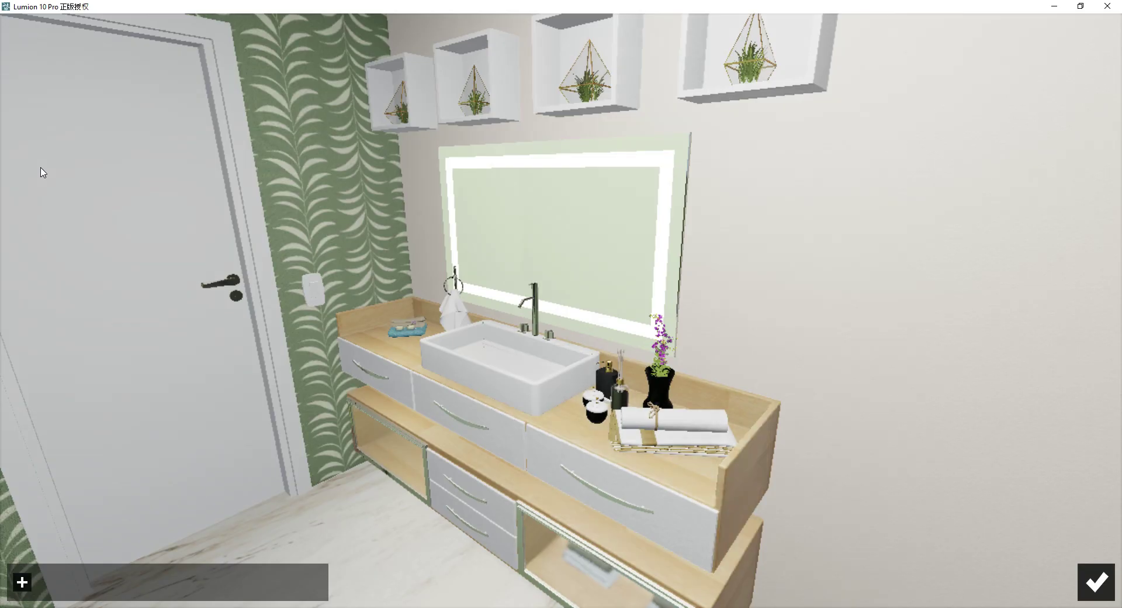
Step: Make the mirror a reflection plane at Alto quality, then bring up the Renderizar Fotos options
click(22, 582)
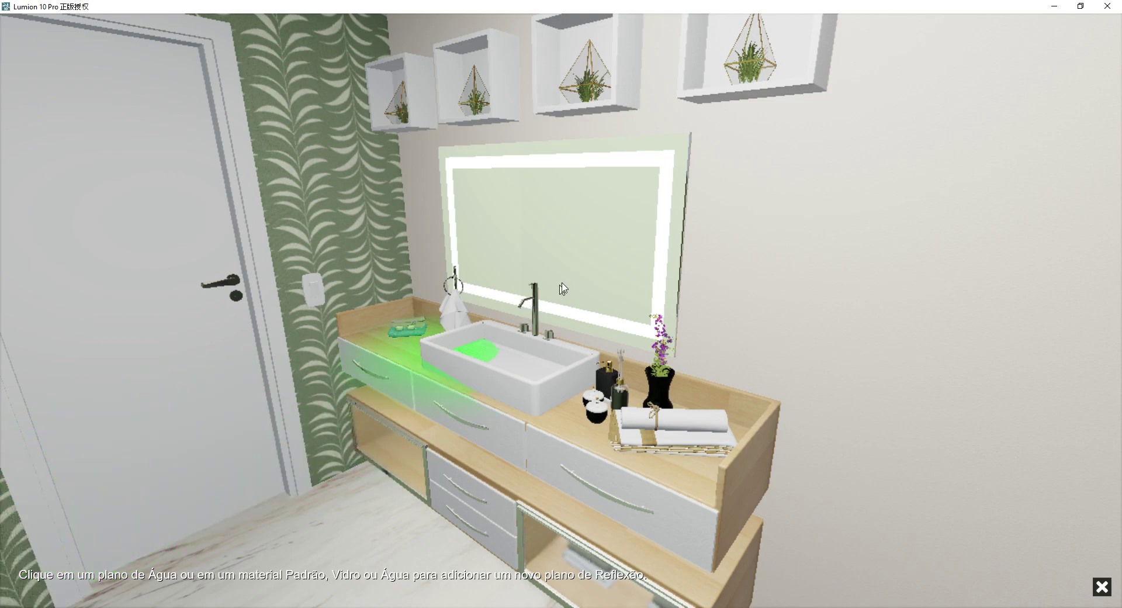
click(579, 236)
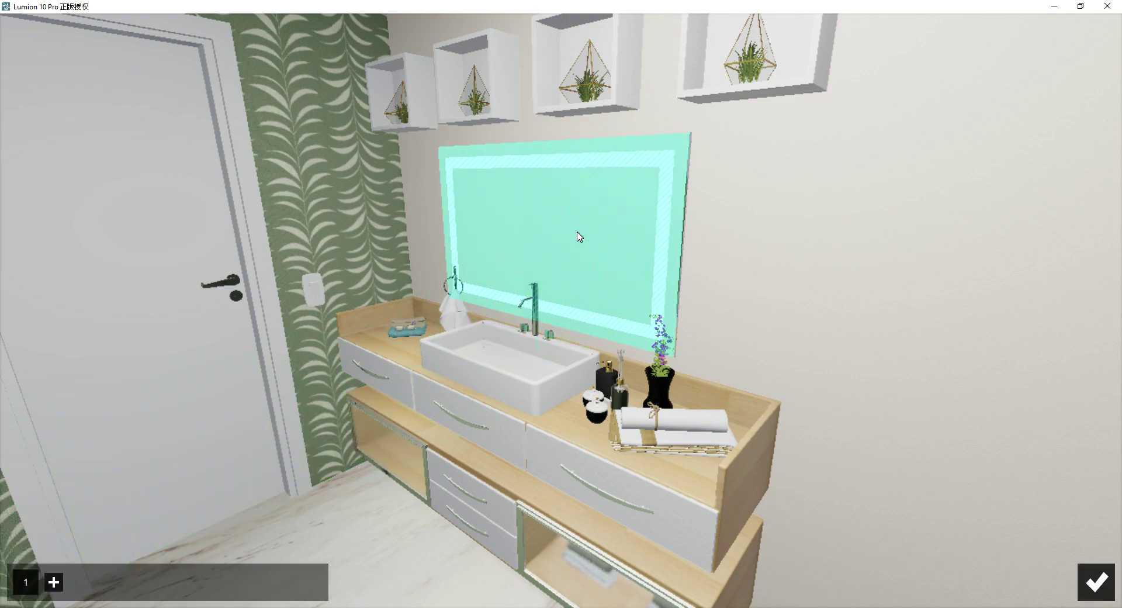
click(1096, 582)
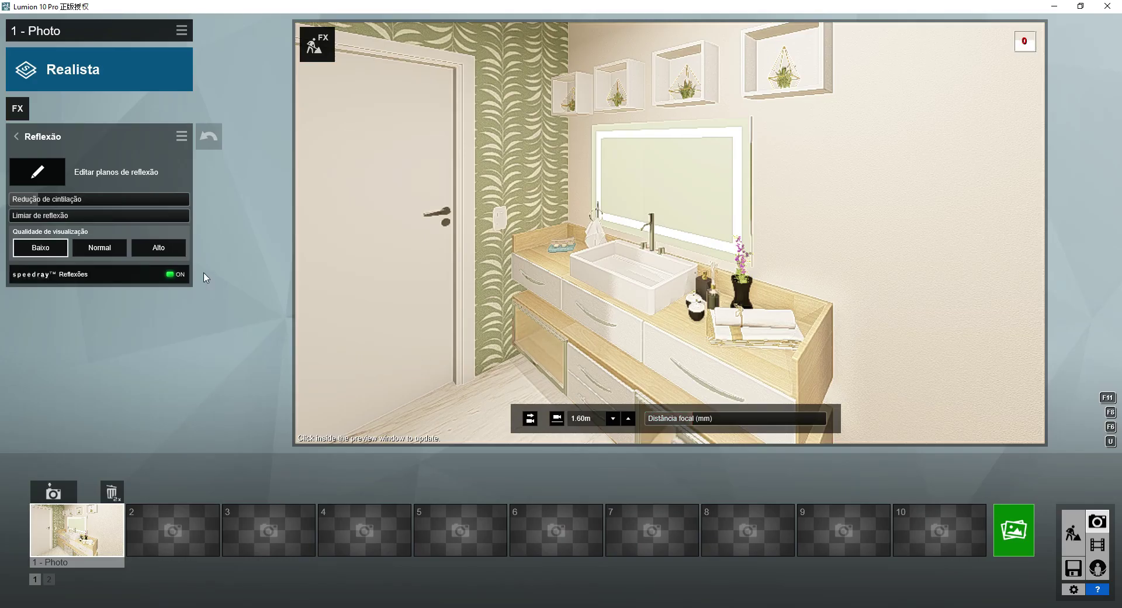
click(169, 249)
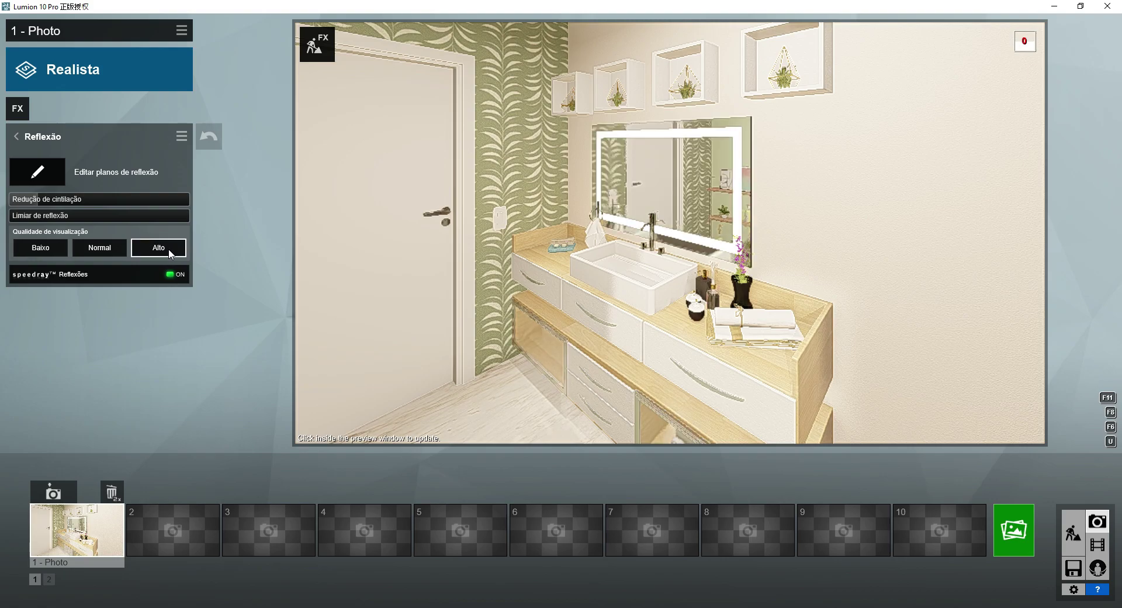
click(1014, 530)
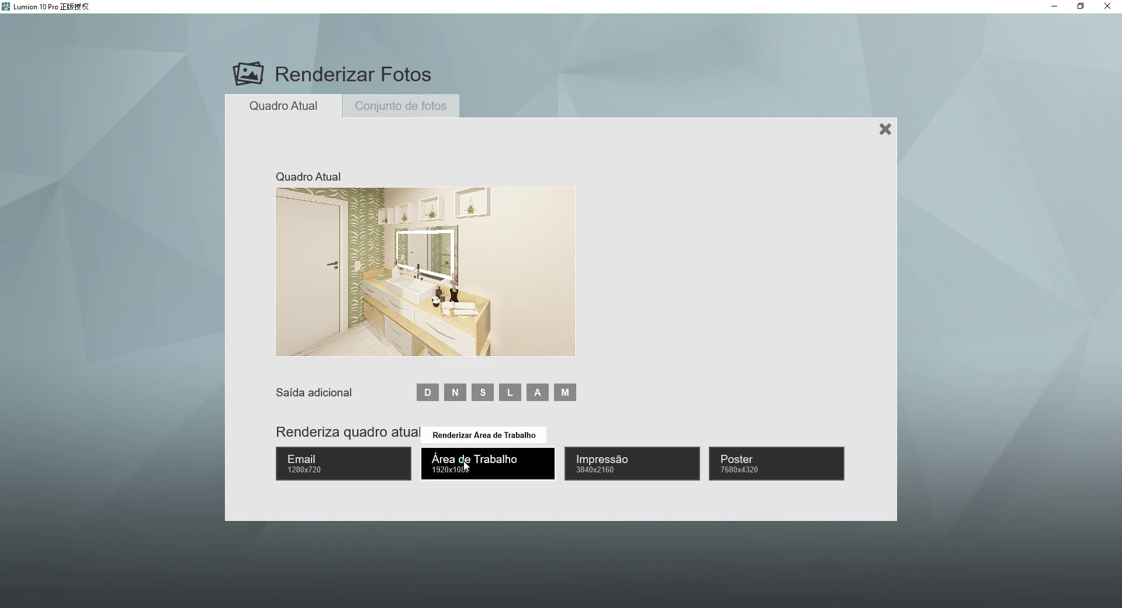
Step: Render the bathroom view as an Área de Trabalho (1920x1080) photo
click(465, 462)
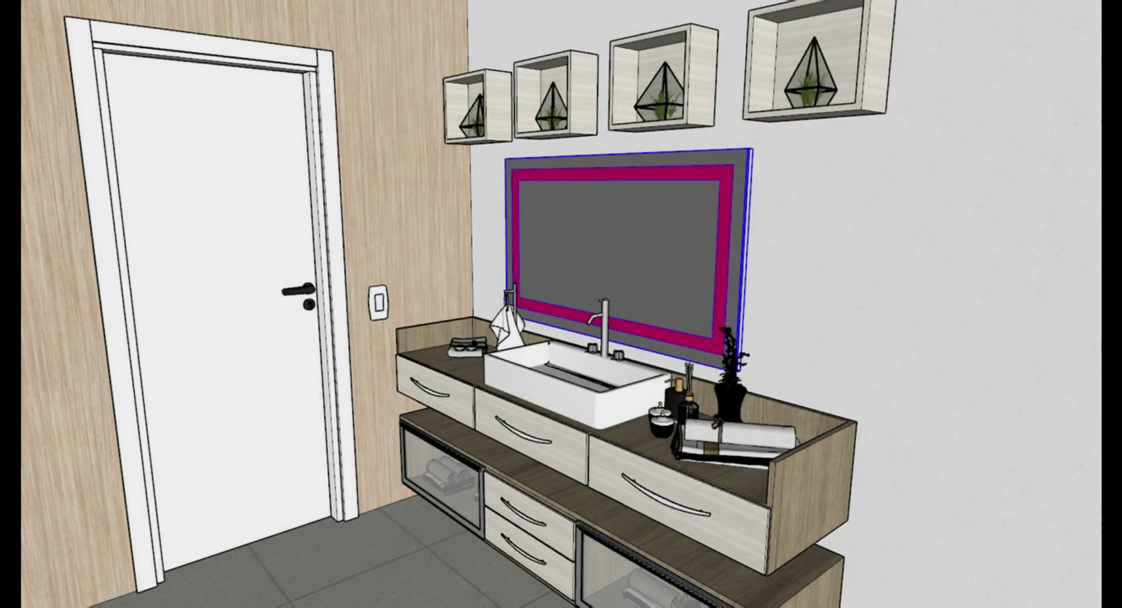